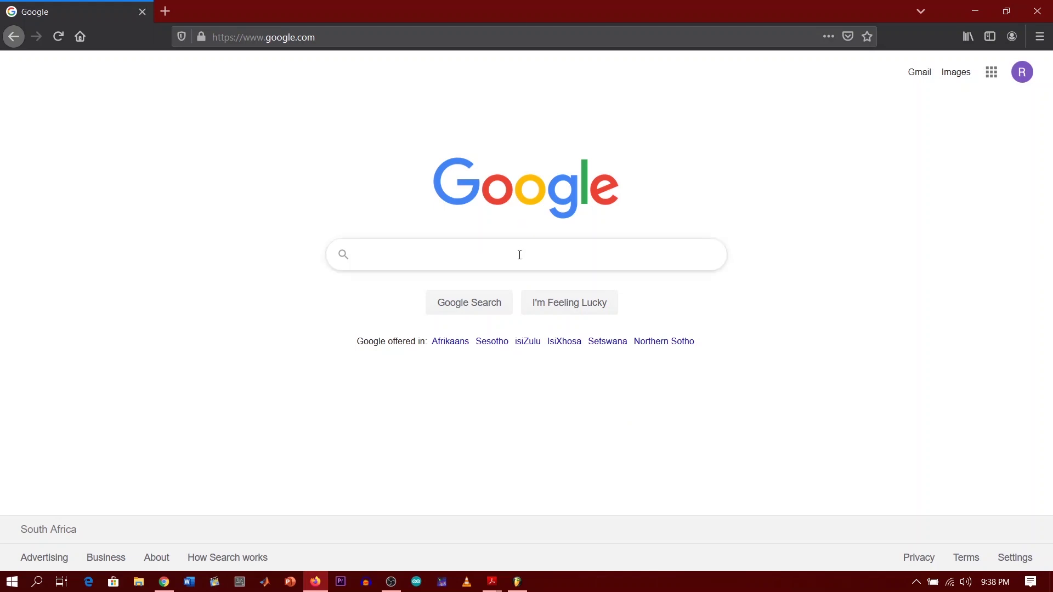
# Step: Search Google for 'windows 10 download' and open Microsoft's Download Windows 10 result
pyautogui.write('window')
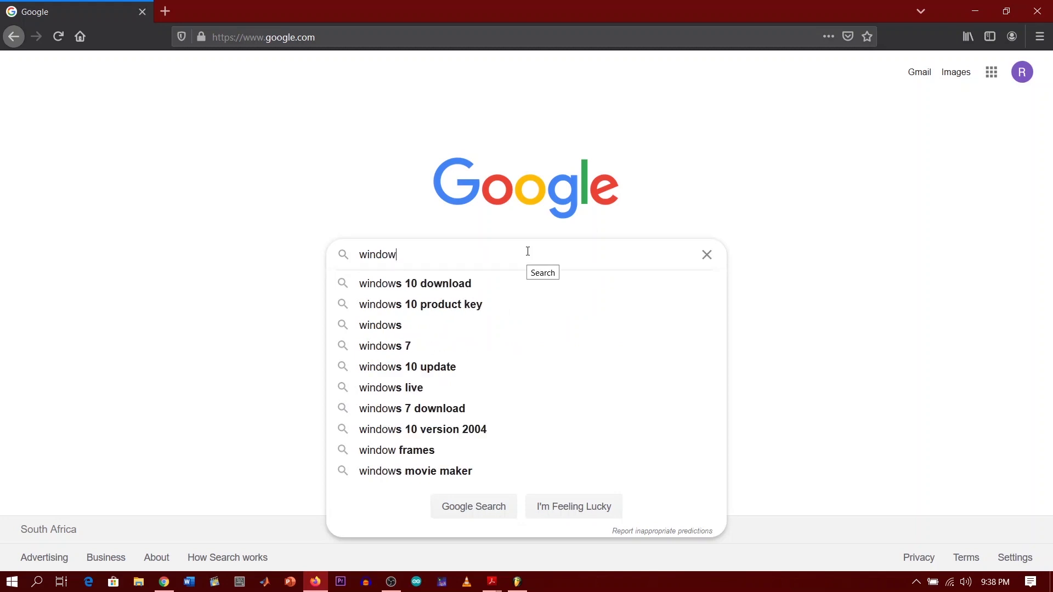
pyautogui.write('s 10 ')
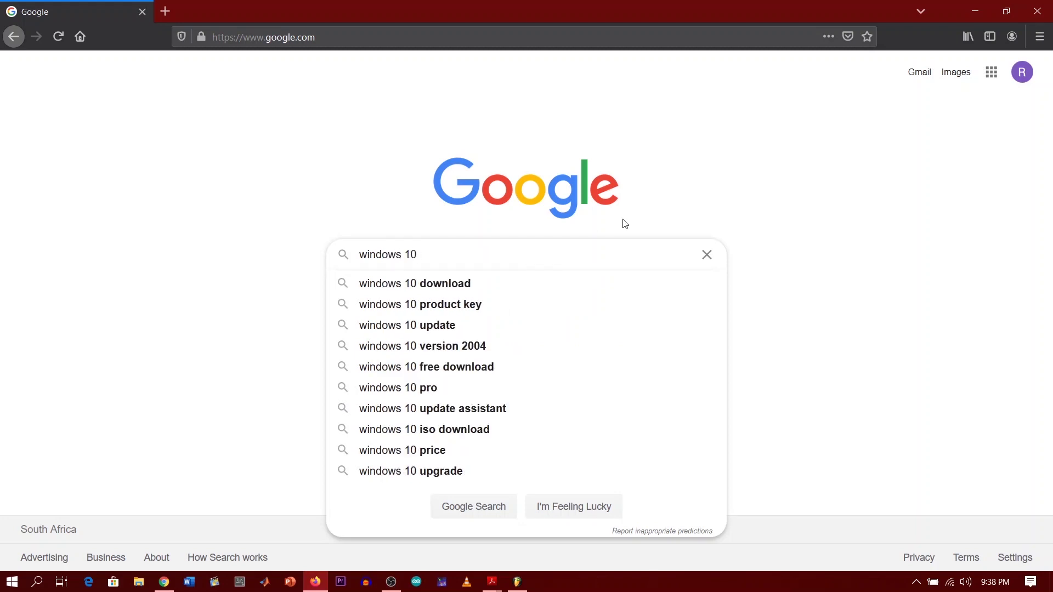
pyautogui.write('download')
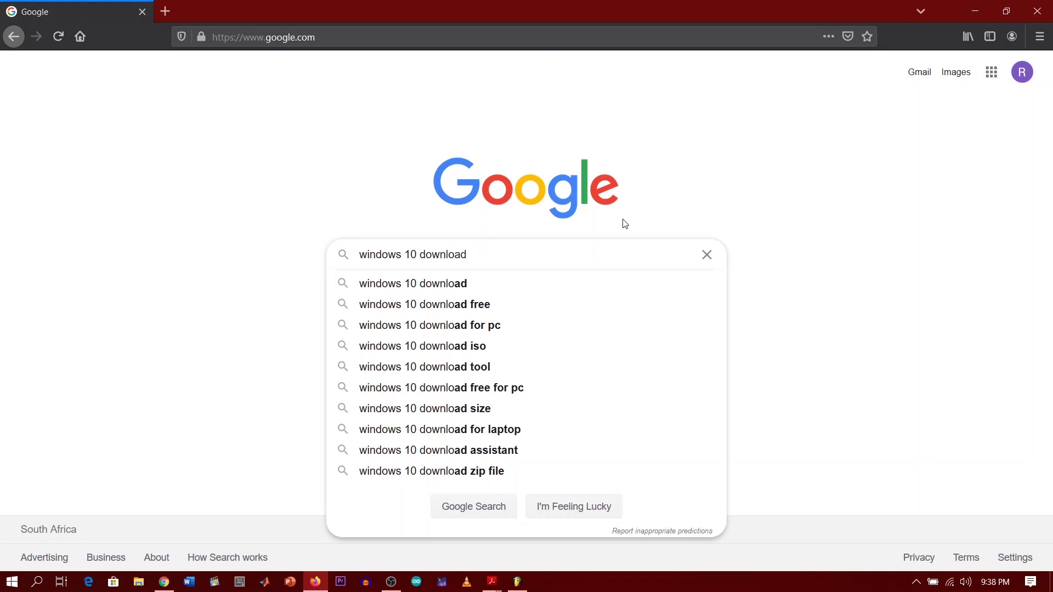
pyautogui.press('Return')
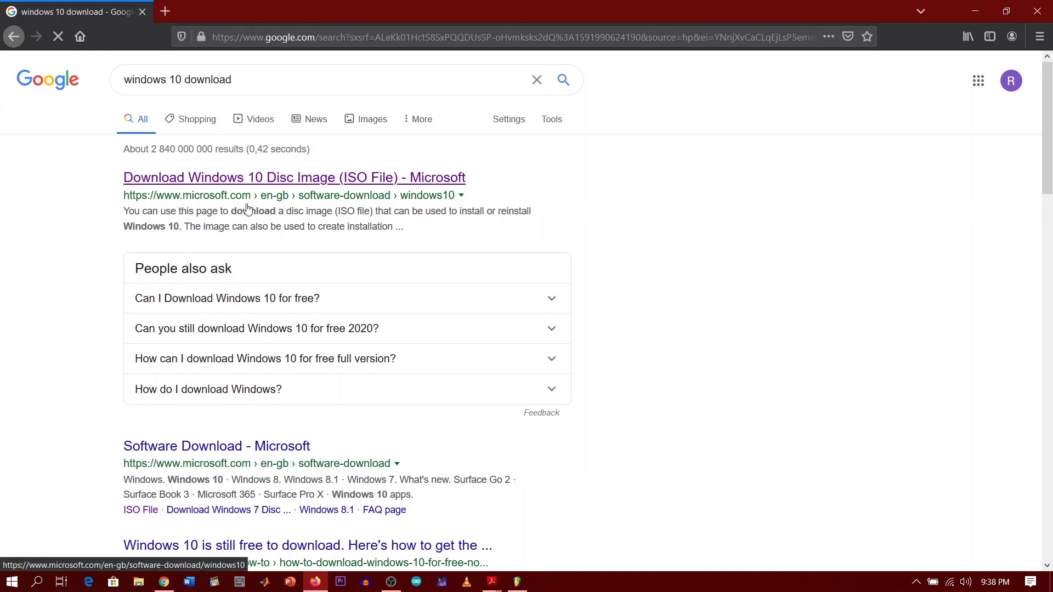
pyautogui.click(283, 183)
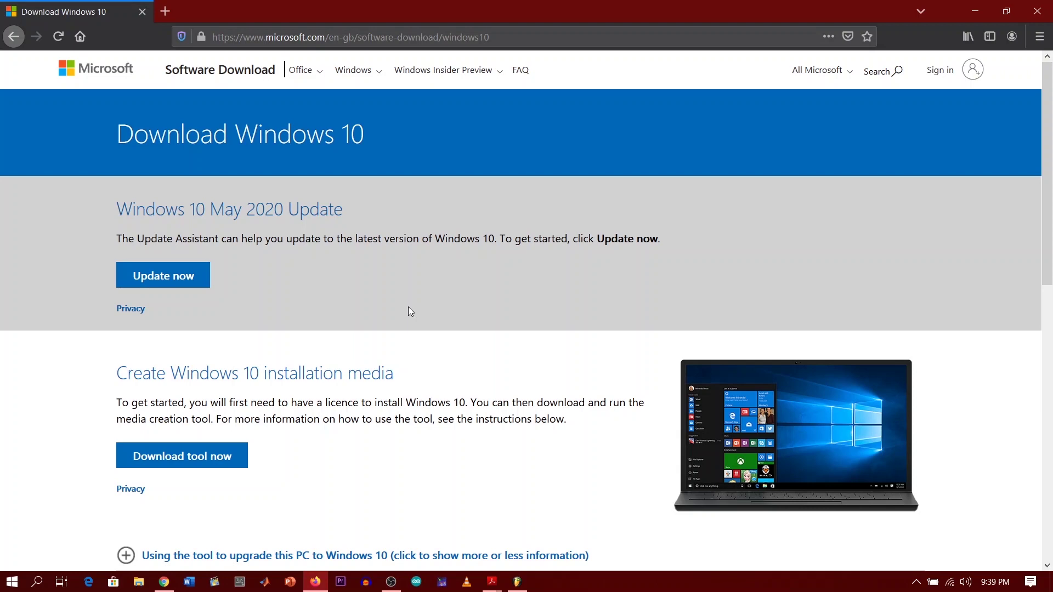
# Step: Emulate an iPad in Responsive Design Mode and reload to get the Windows 10 ISO page
pyautogui.hotkey('ctrl', 'shift', 'm')
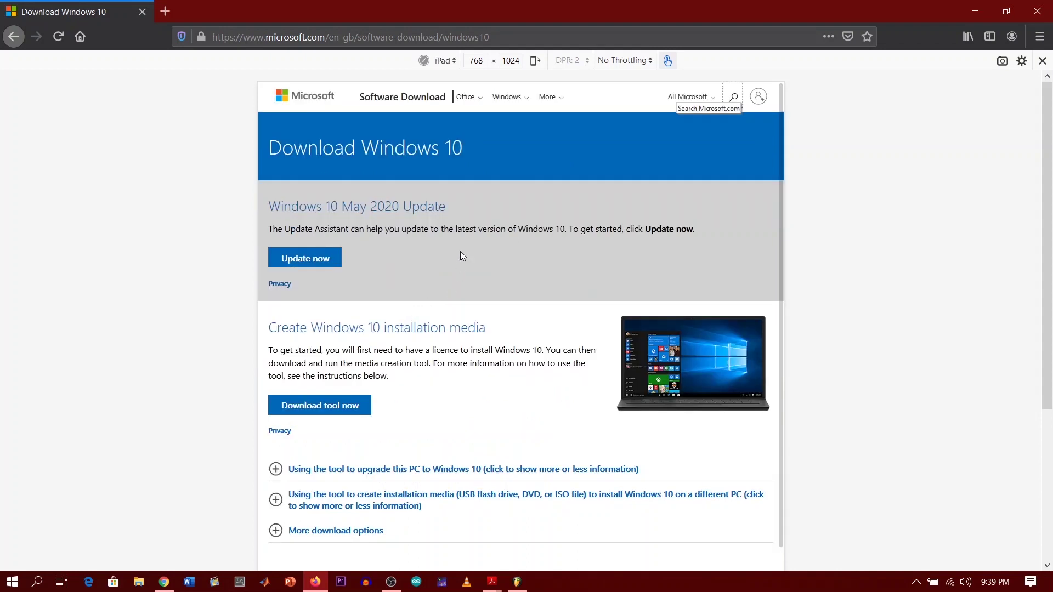
pyautogui.click(456, 62)
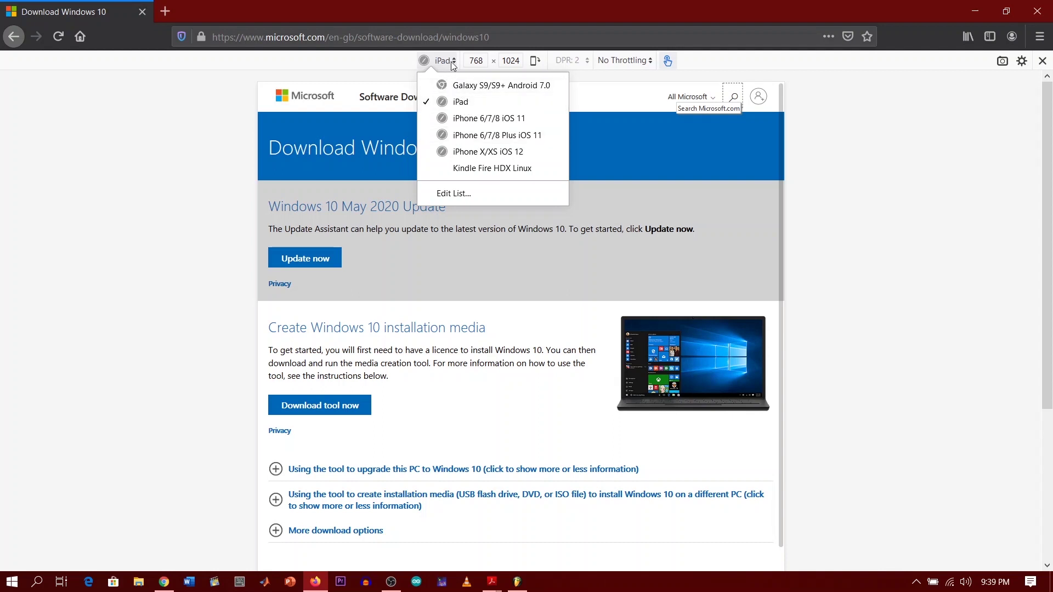
pyautogui.click(452, 63)
pyautogui.click(453, 61)
pyautogui.click(456, 61)
pyautogui.click(456, 61)
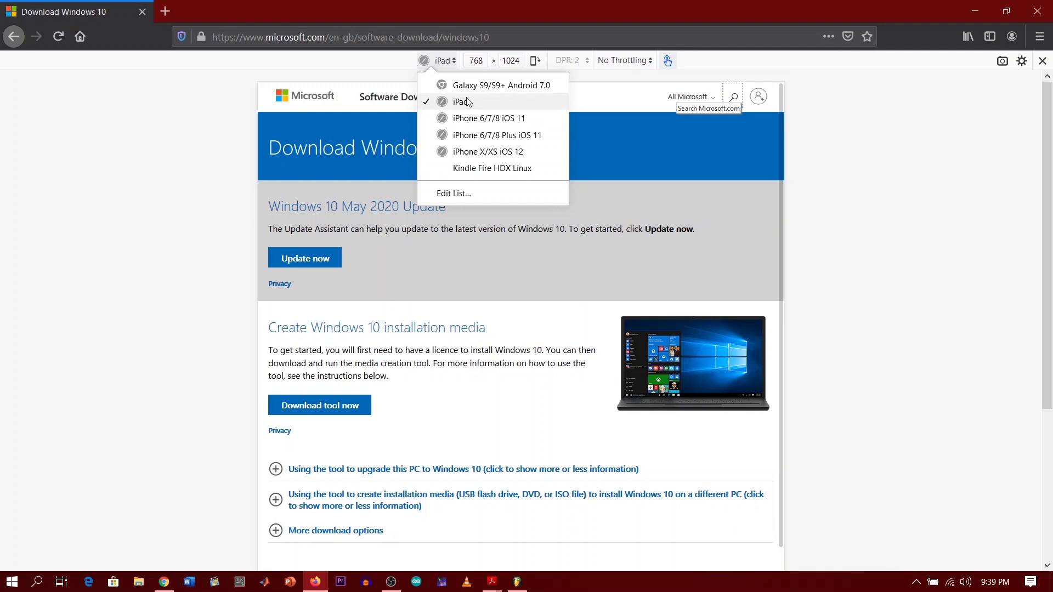
pyautogui.click(225, 182)
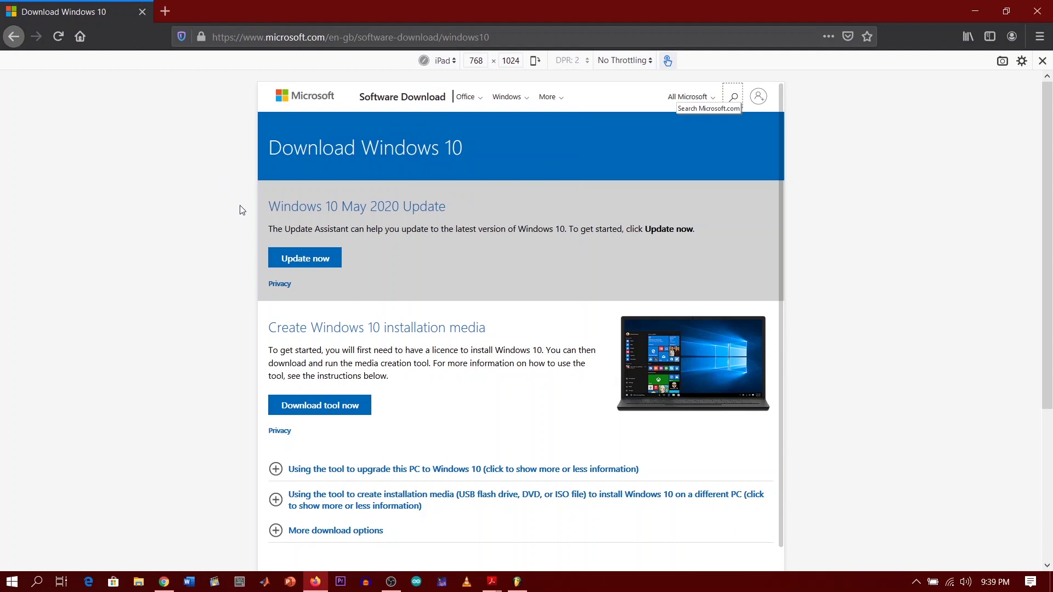
pyautogui.click(58, 37)
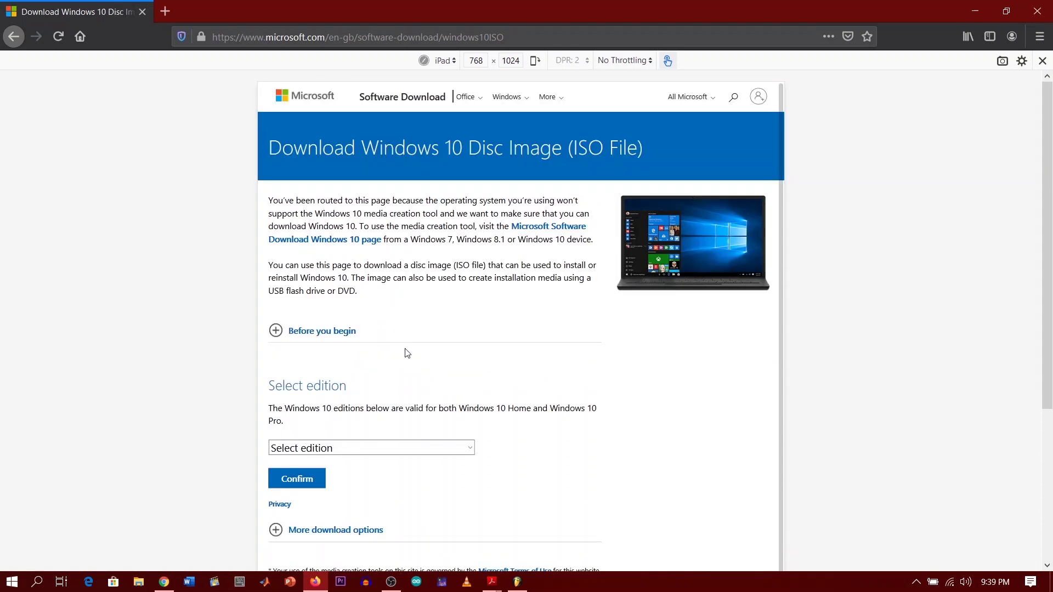
# Step: Select and confirm the Windows 10 edition
pyautogui.scroll(-3, 416, 379)
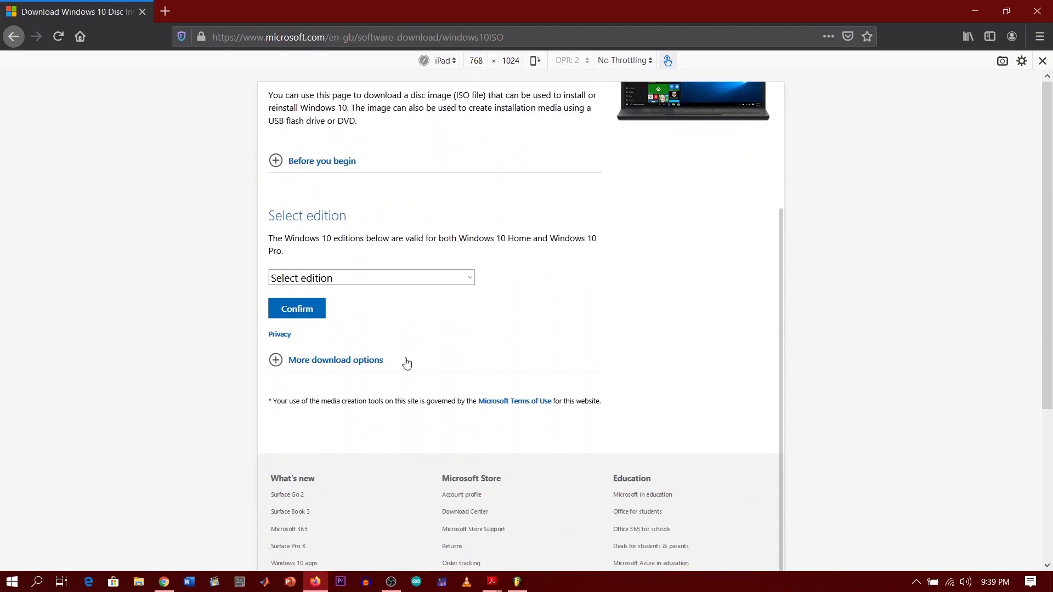
pyautogui.click(435, 279)
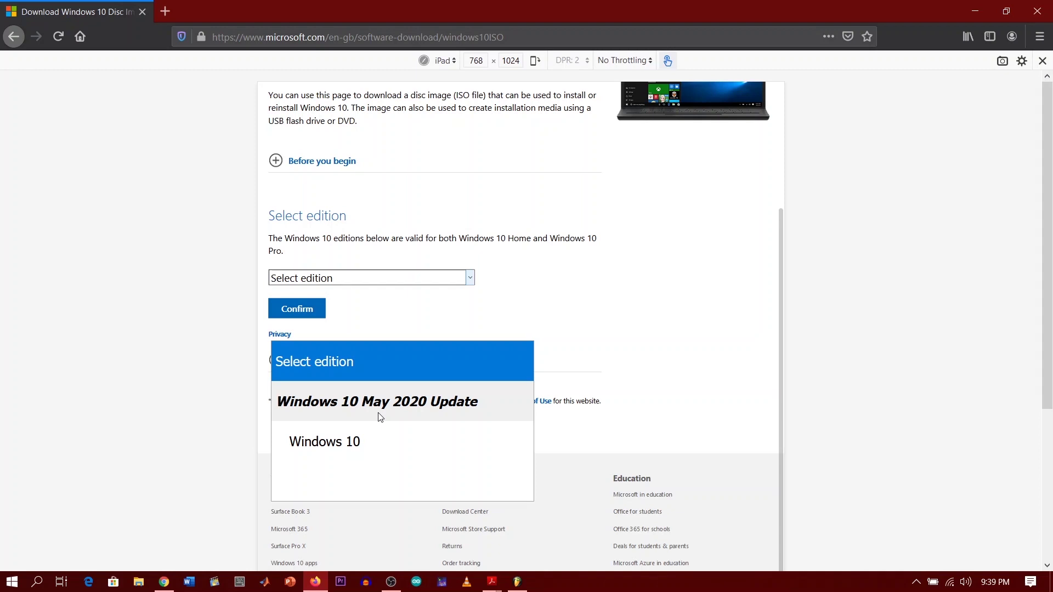
pyautogui.click(356, 441)
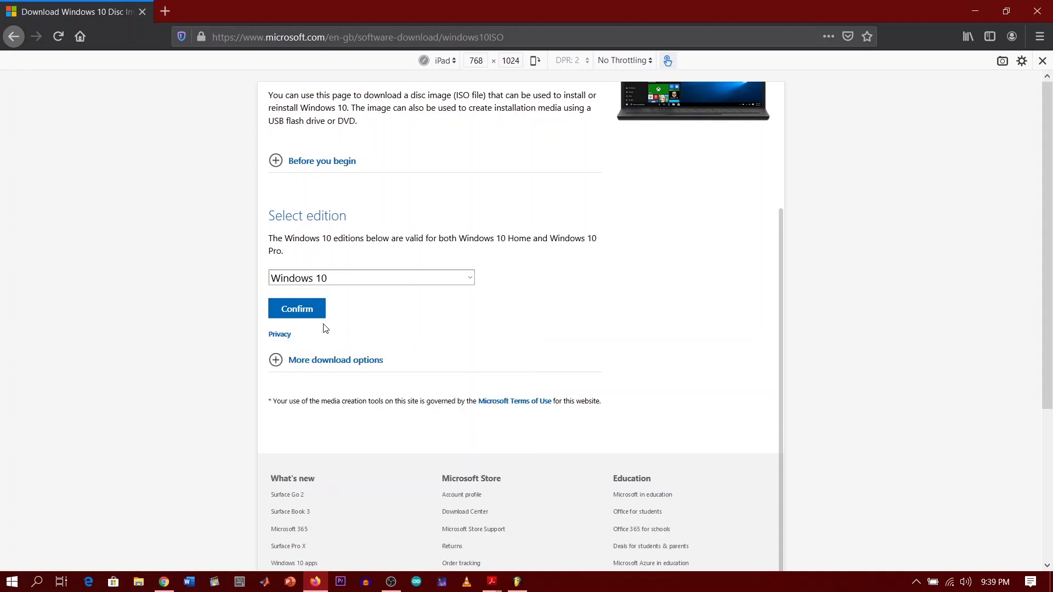
pyautogui.click(311, 313)
# Step: Pick English as the product language
pyautogui.scroll(-2, 392, 311)
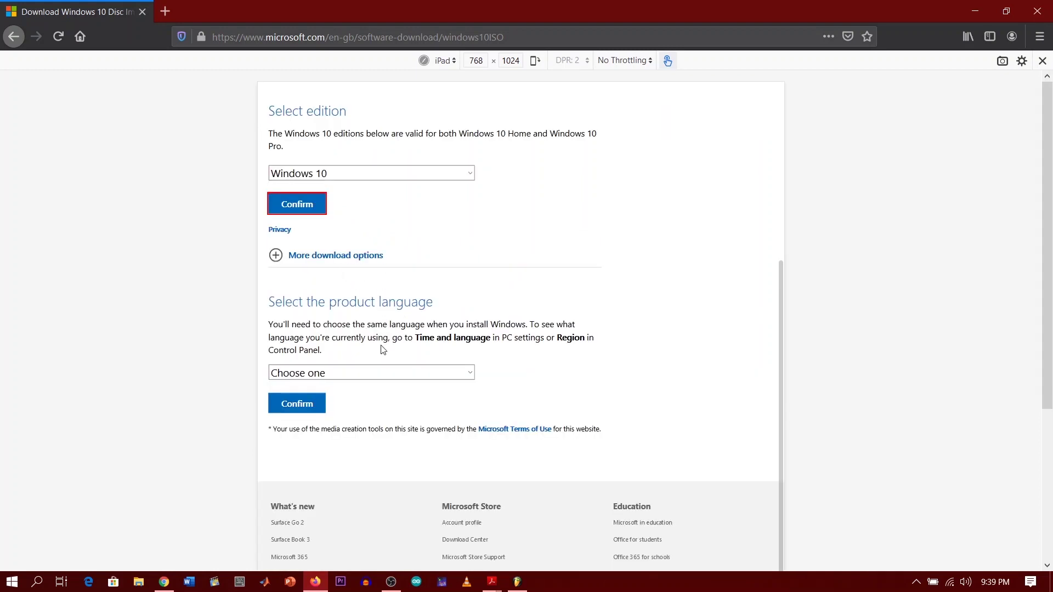
pyautogui.click(362, 372)
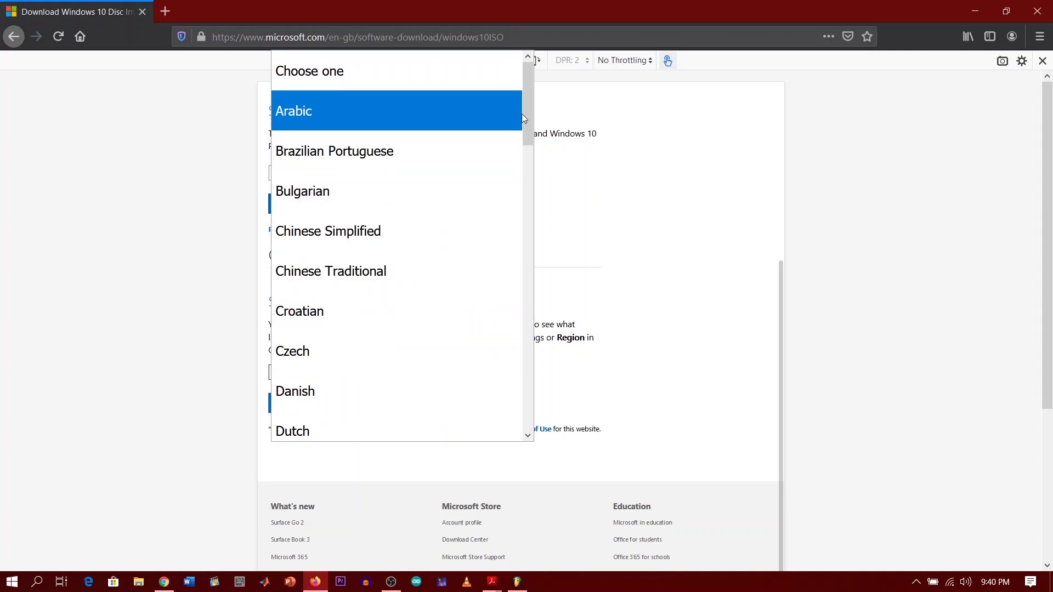
pyautogui.moveTo(525, 111); pyautogui.dragTo(525, 178)
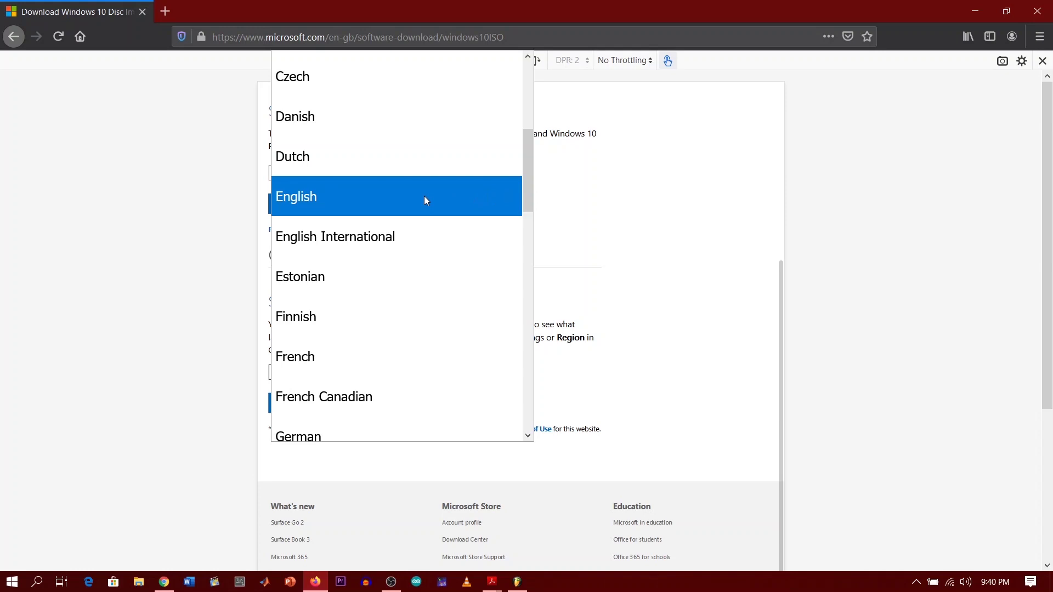
pyautogui.click(412, 196)
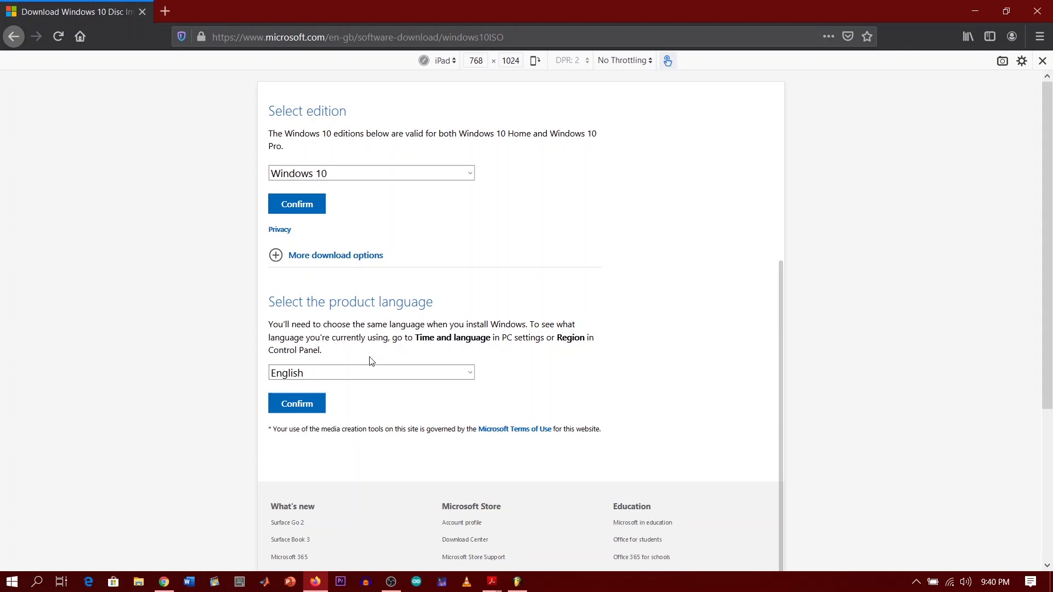
pyautogui.scroll(4, 382, 253)
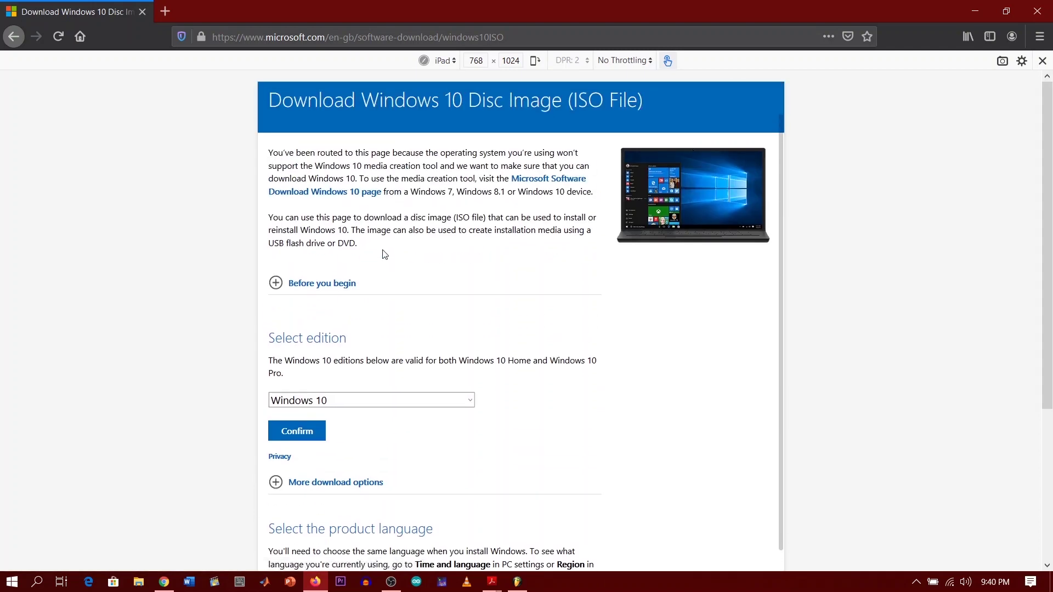
pyautogui.scroll(-3, 362, 296)
pyautogui.scroll(-1, 340, 384)
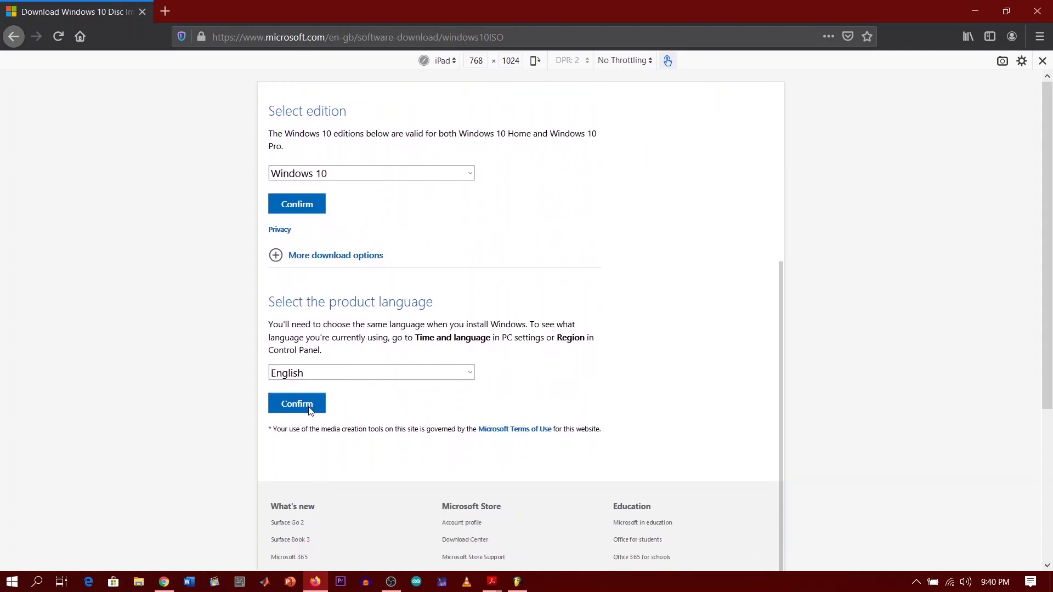
# Step: Confirm English and save the 64-bit Windows 10 ISO to disk
pyautogui.click(305, 407)
pyautogui.scroll(1, 425, 299)
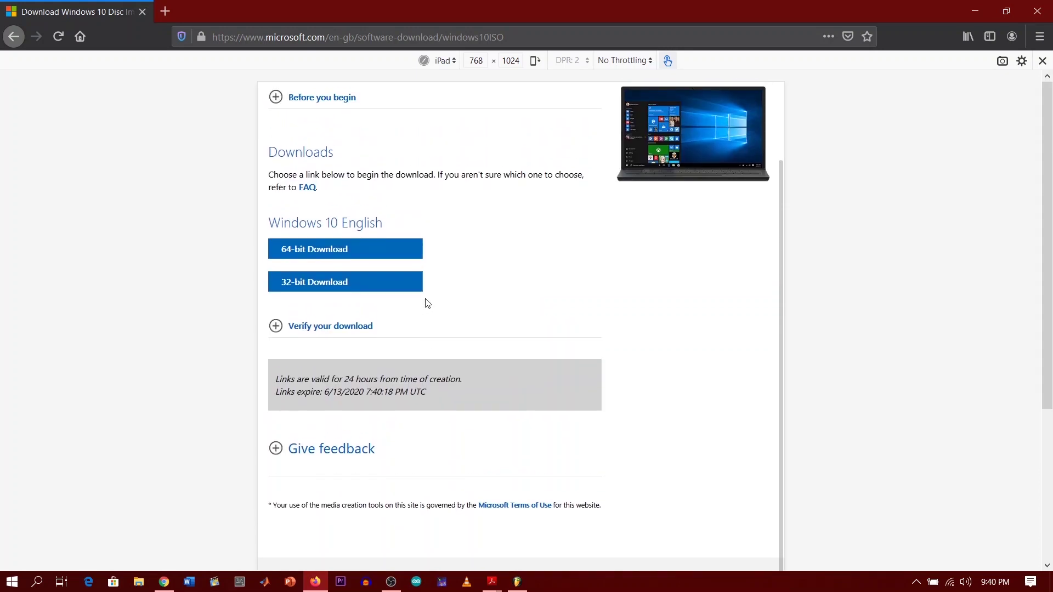
pyautogui.scroll(1, 490, 291)
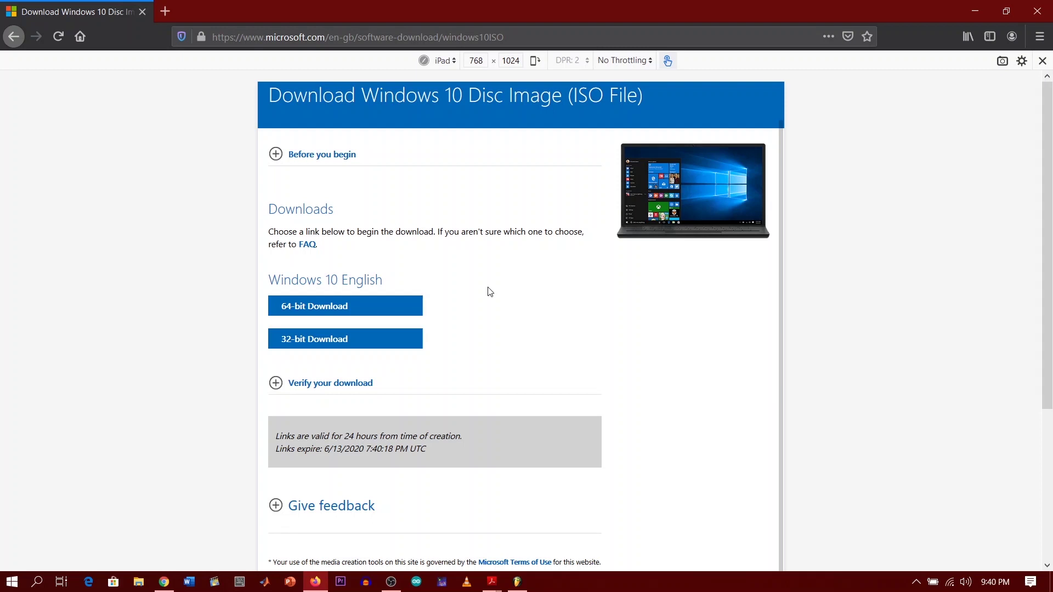
pyautogui.click(332, 308)
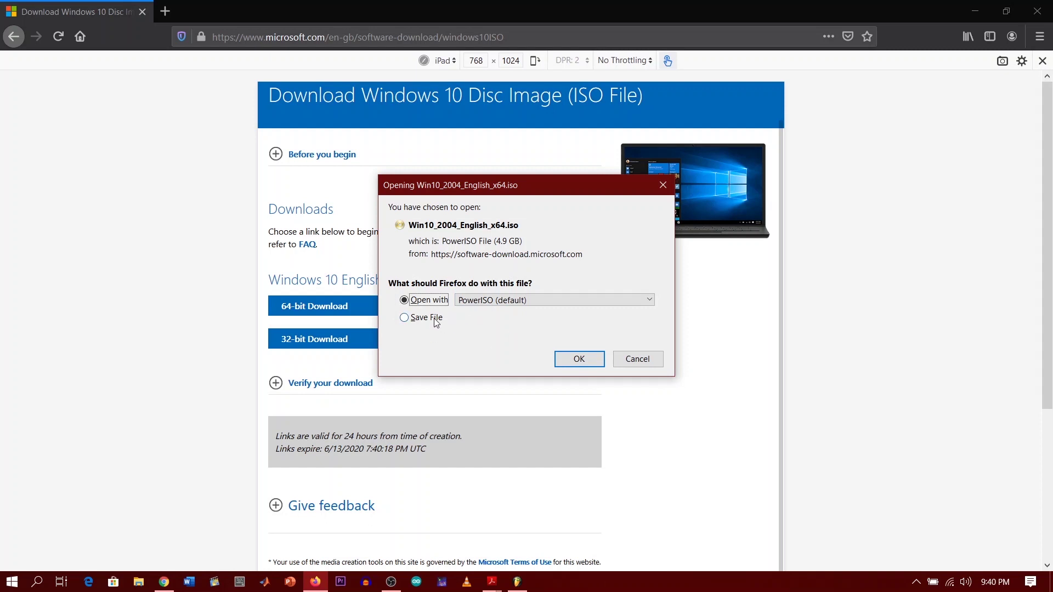
pyautogui.click(438, 319)
pyautogui.click(572, 363)
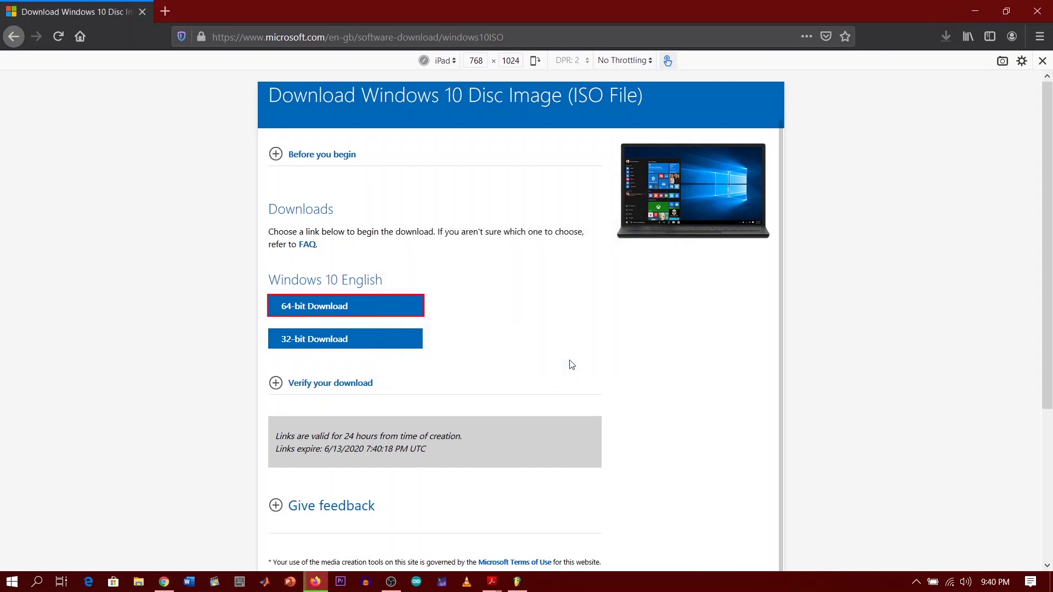
# Step: Cancel the Win10_2004_English_x64.iso download in the downloads panel
pyautogui.click(945, 42)
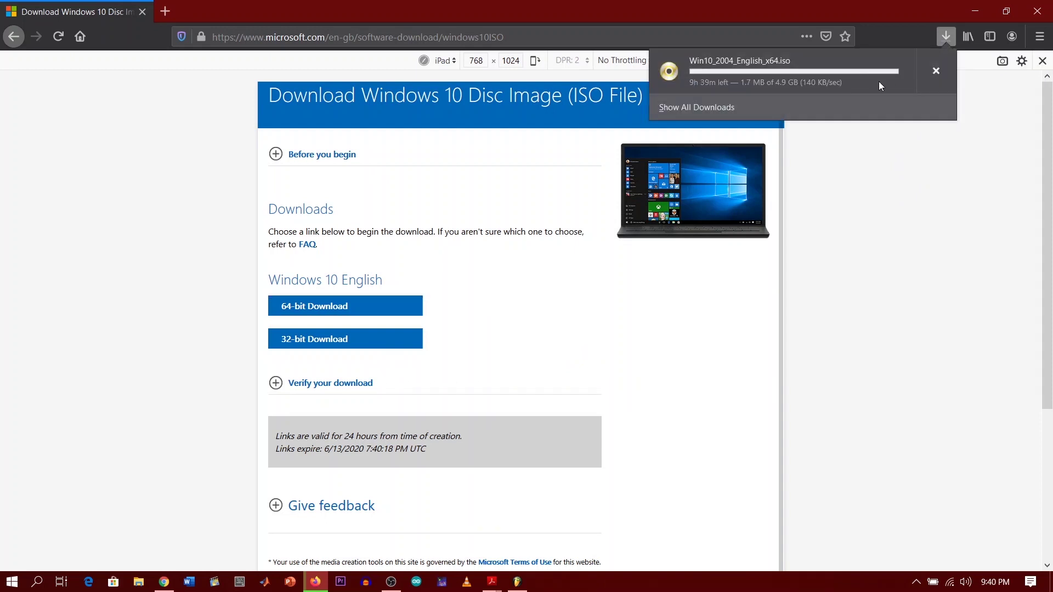
pyautogui.click(936, 72)
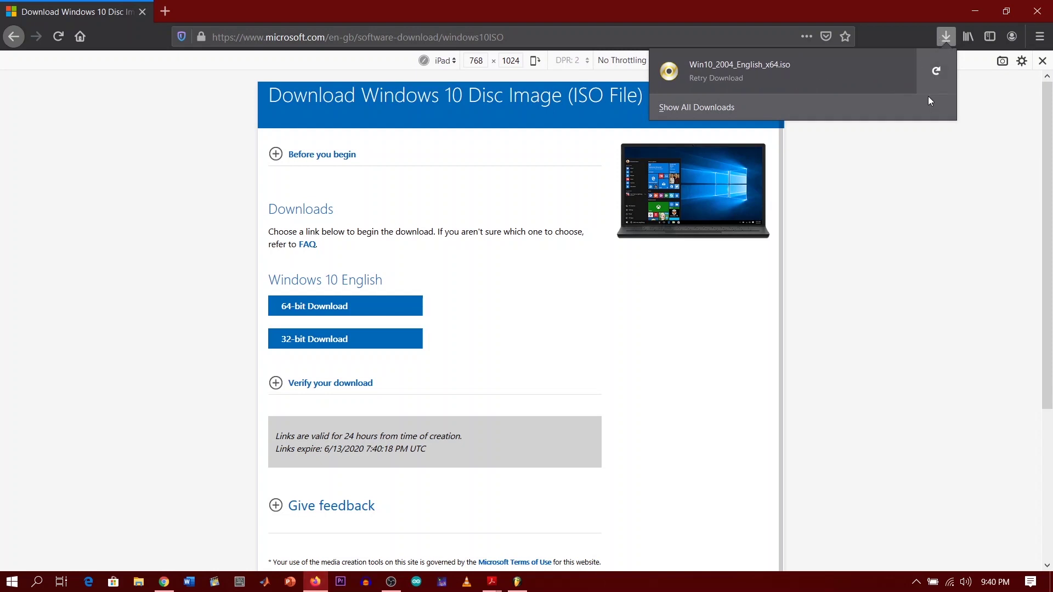
pyautogui.click(882, 195)
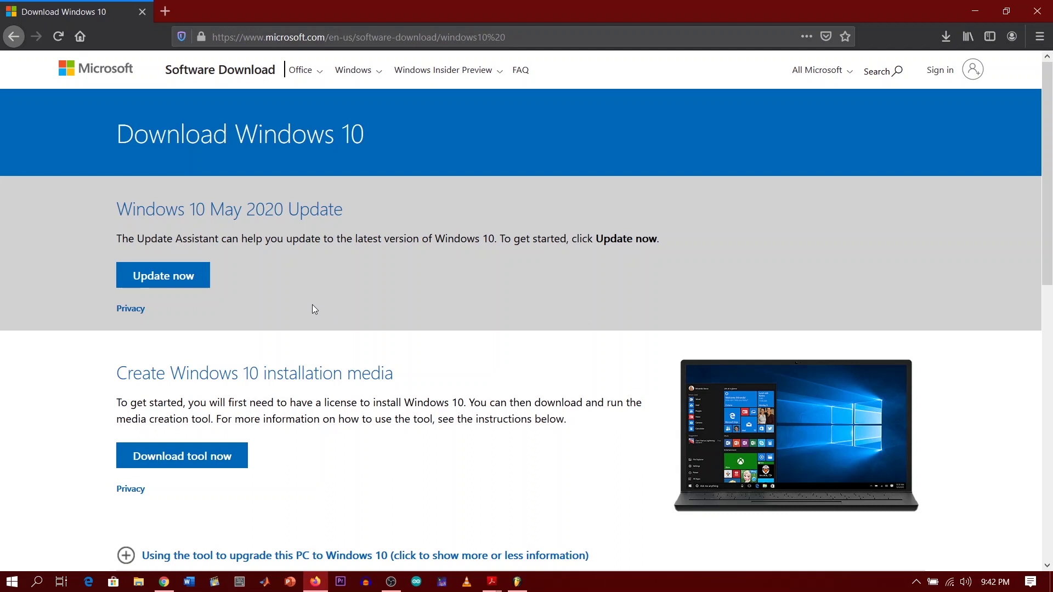
# Step: Download and save the MediaCreationTool2004.exe file
pyautogui.scroll(-3, 312, 305)
pyautogui.click(163, 317)
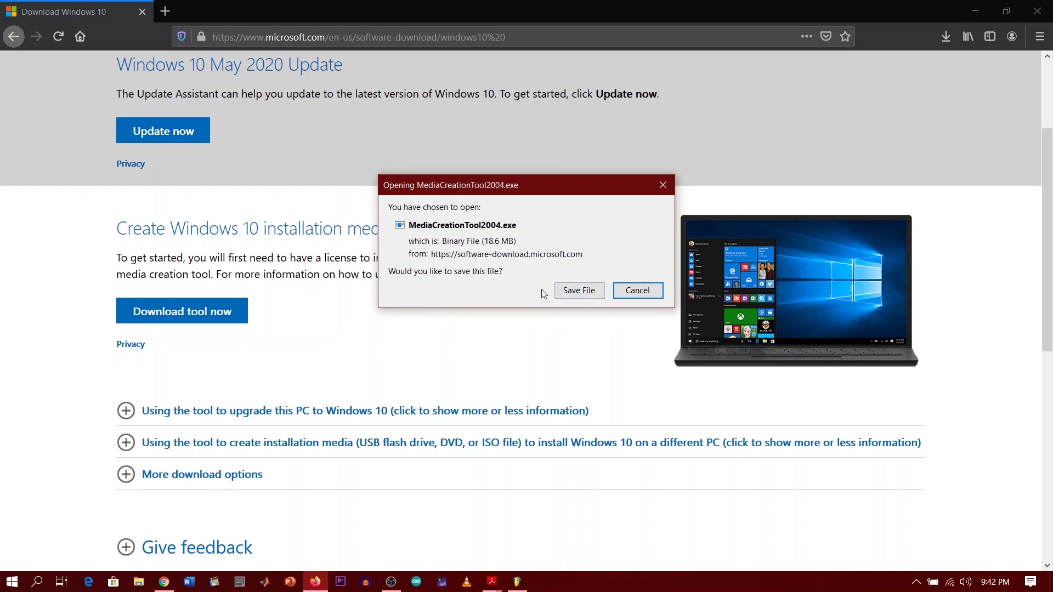
pyautogui.click(579, 291)
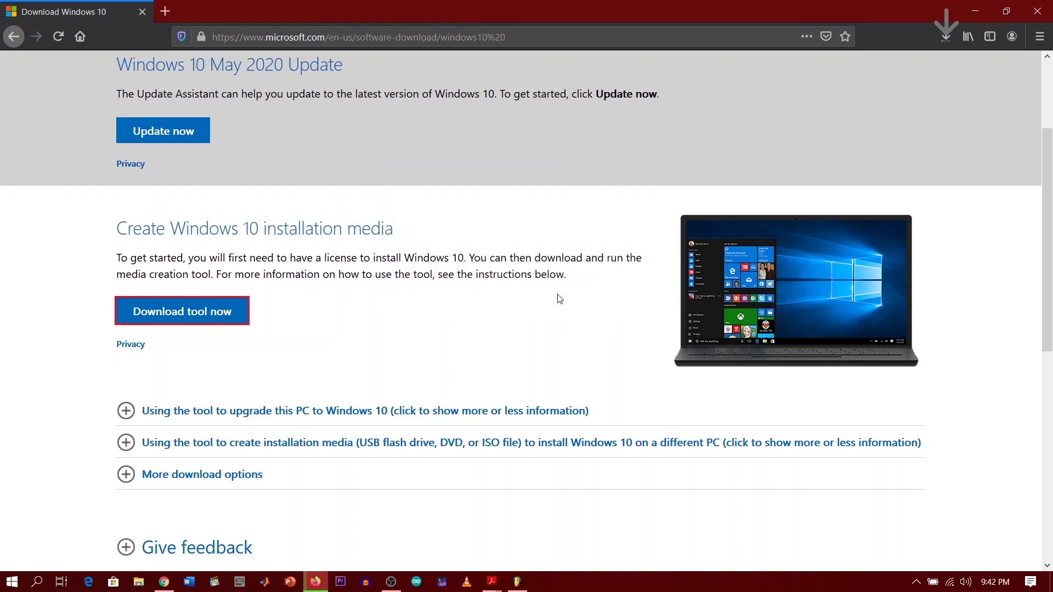
# Step: Check the download progress in the downloads panel, then minimise Firefox
pyautogui.click(945, 41)
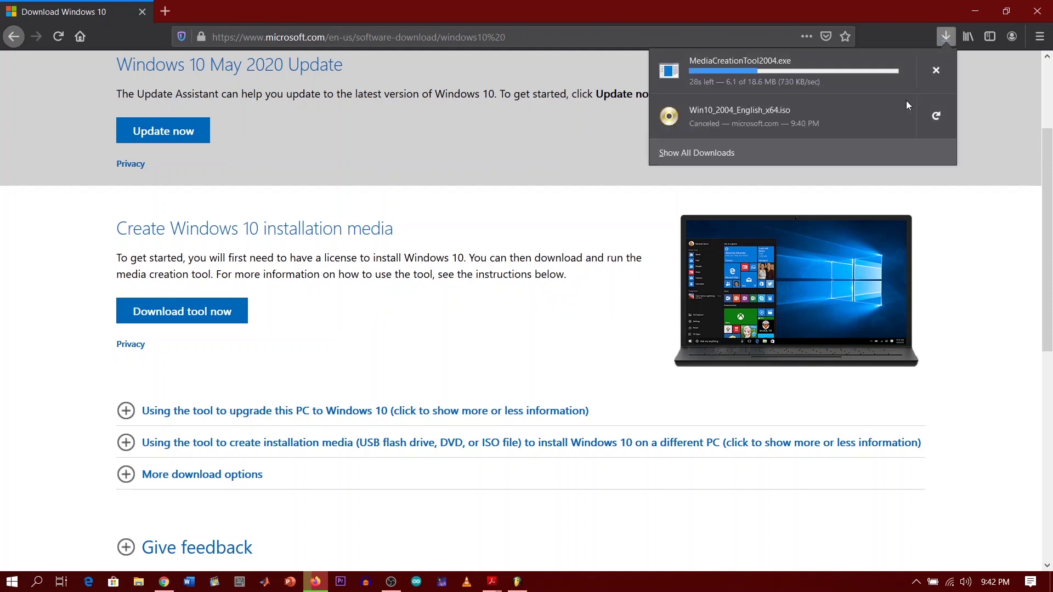
pyautogui.click(945, 34)
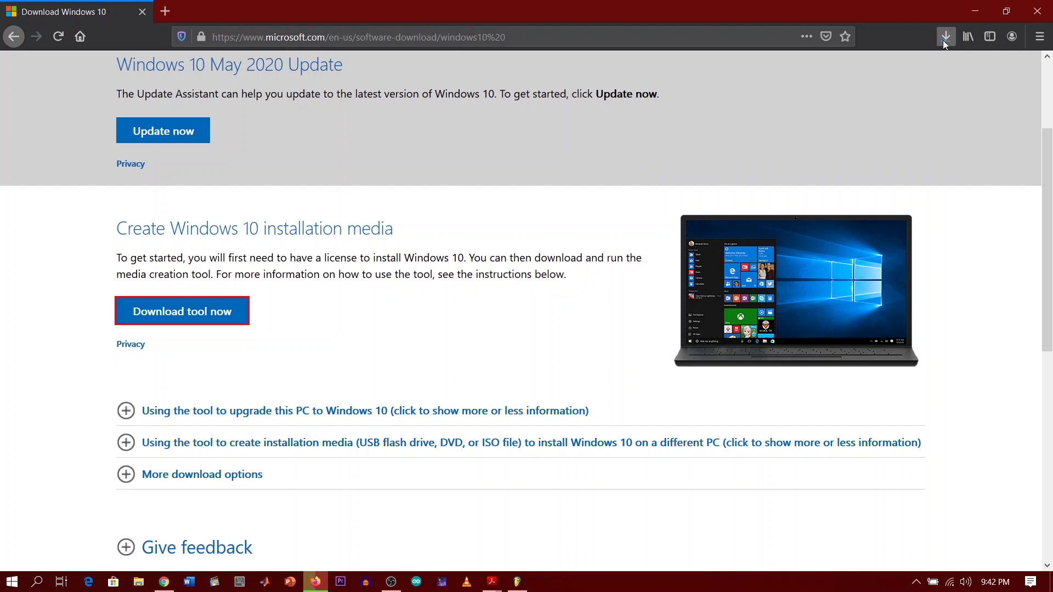
pyautogui.click(944, 41)
pyautogui.click(945, 39)
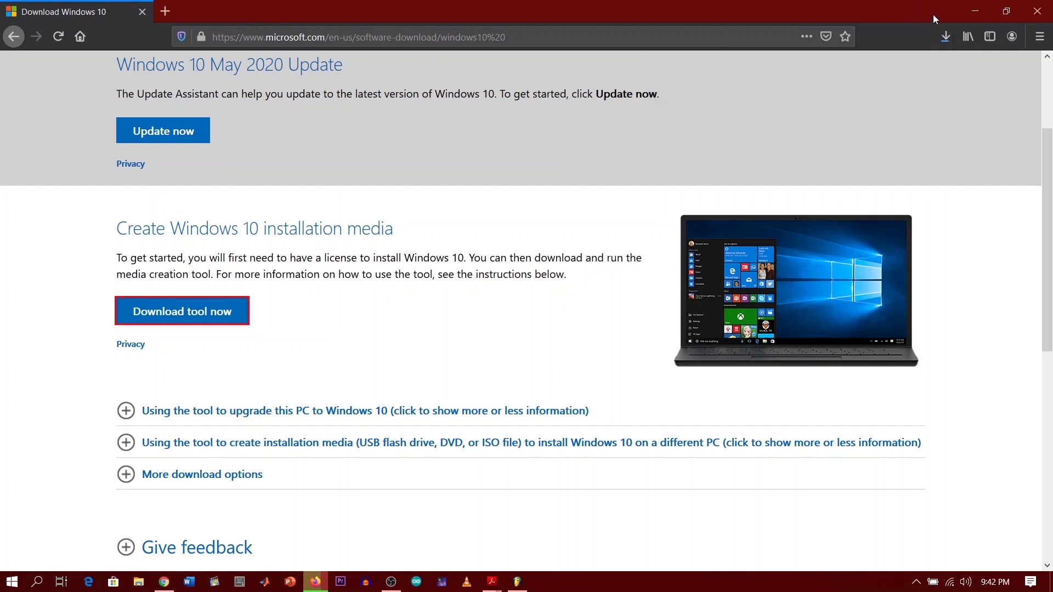
pyautogui.click(967, 4)
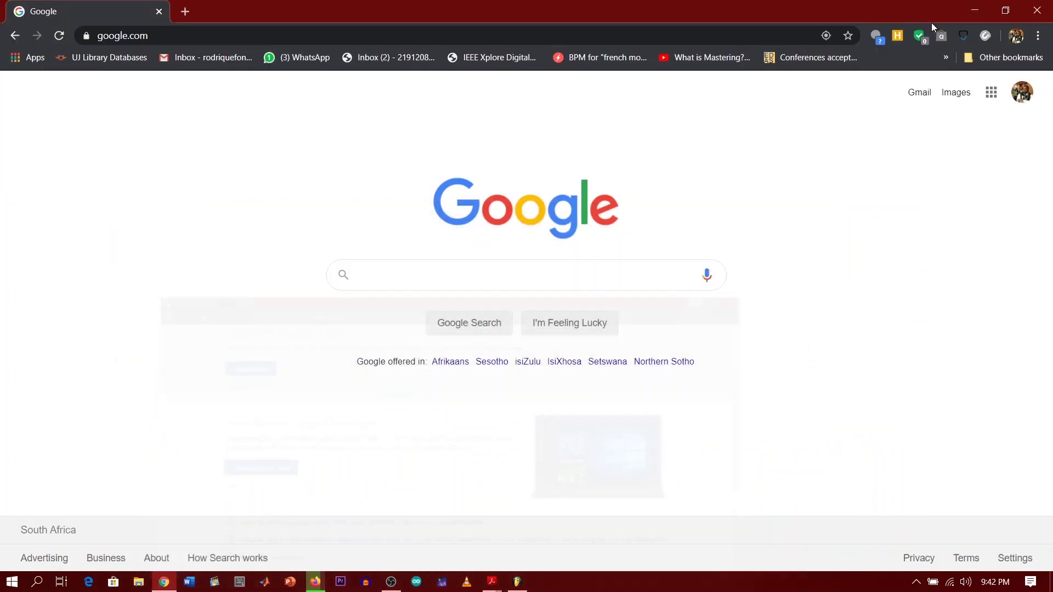
# Step: Minimise Chrome and run MediaCreationTool2004.exe from the desktop
pyautogui.click(968, 5)
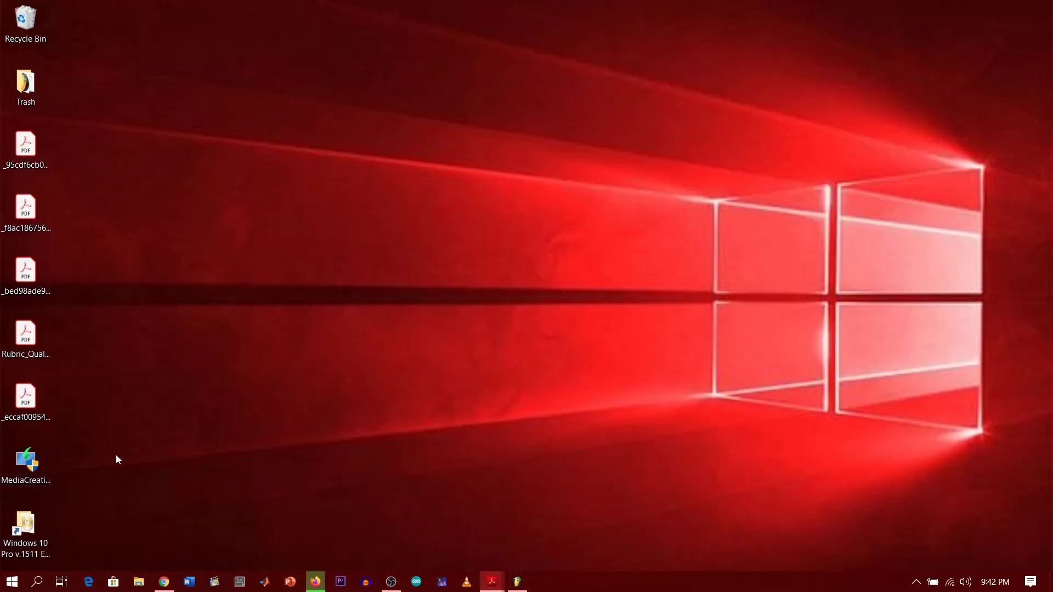
pyautogui.click(34, 459)
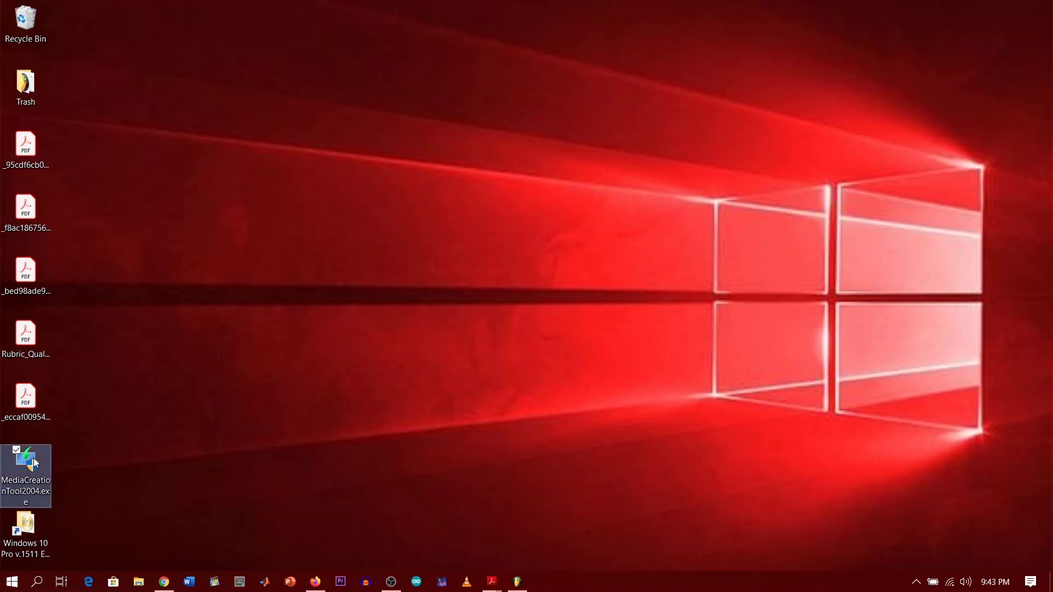
pyautogui.doubleClick(34, 458)
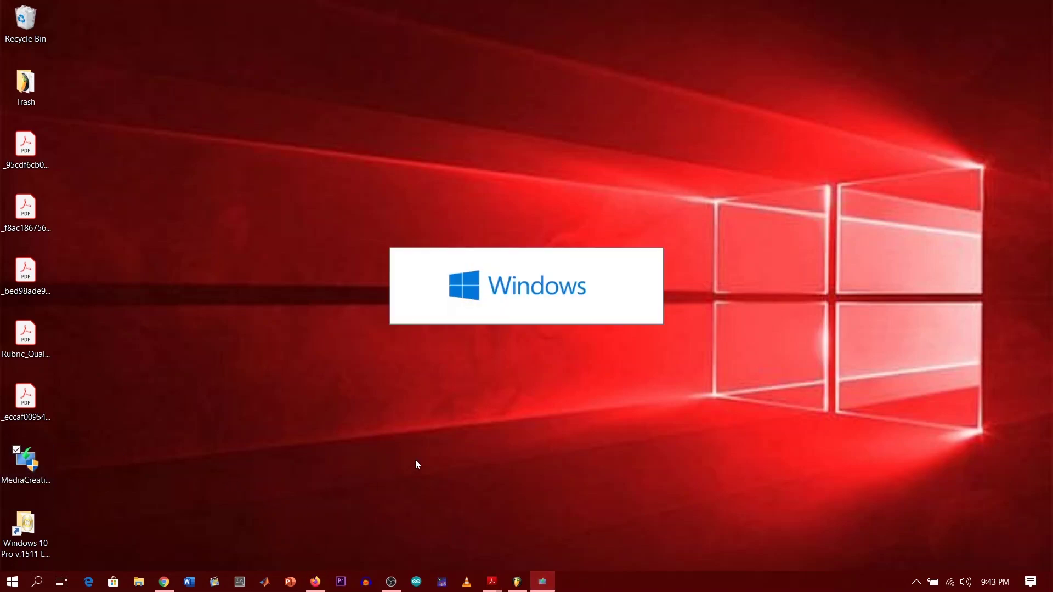
pyautogui.click(316, 581)
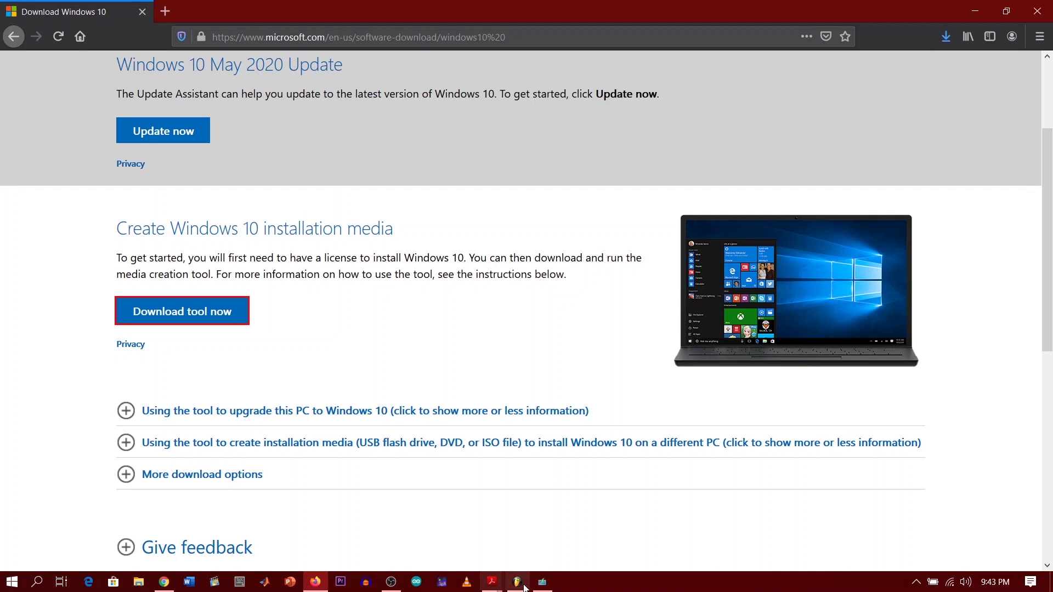
# Step: Bring Windows 10 Setup forward, reposition it, and accept the license terms
pyautogui.click(542, 582)
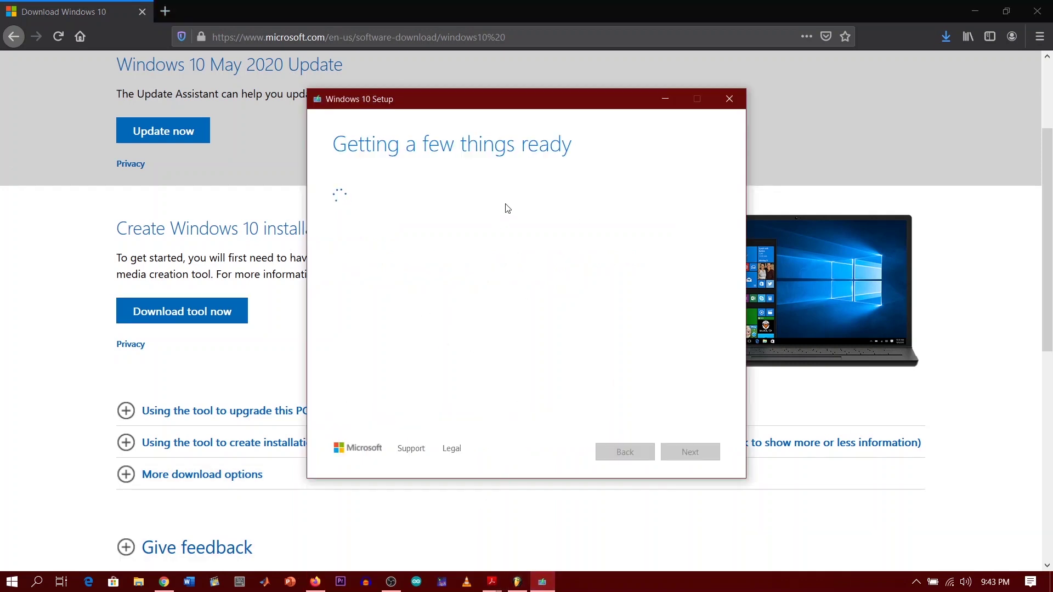
pyautogui.moveTo(524, 104); pyautogui.dragTo(546, 85)
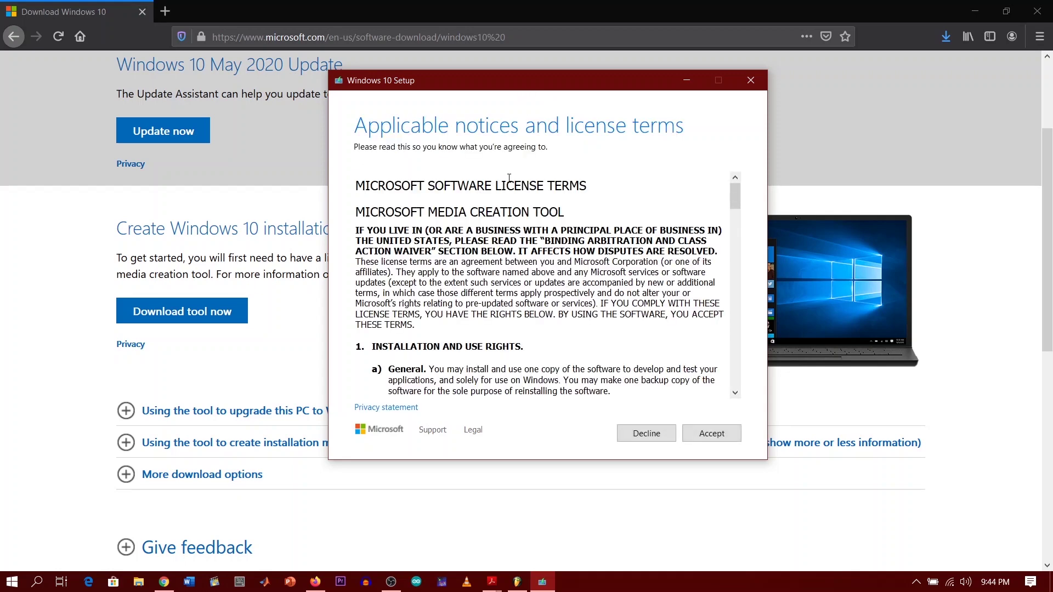
pyautogui.moveTo(733, 199); pyautogui.dragTo(734, 223)
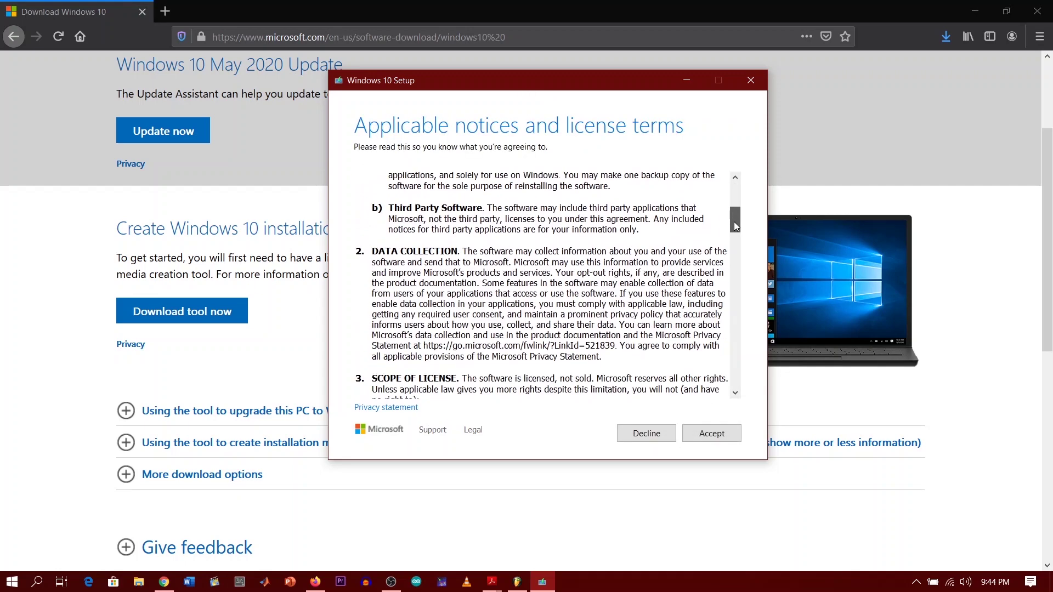
pyautogui.click(711, 433)
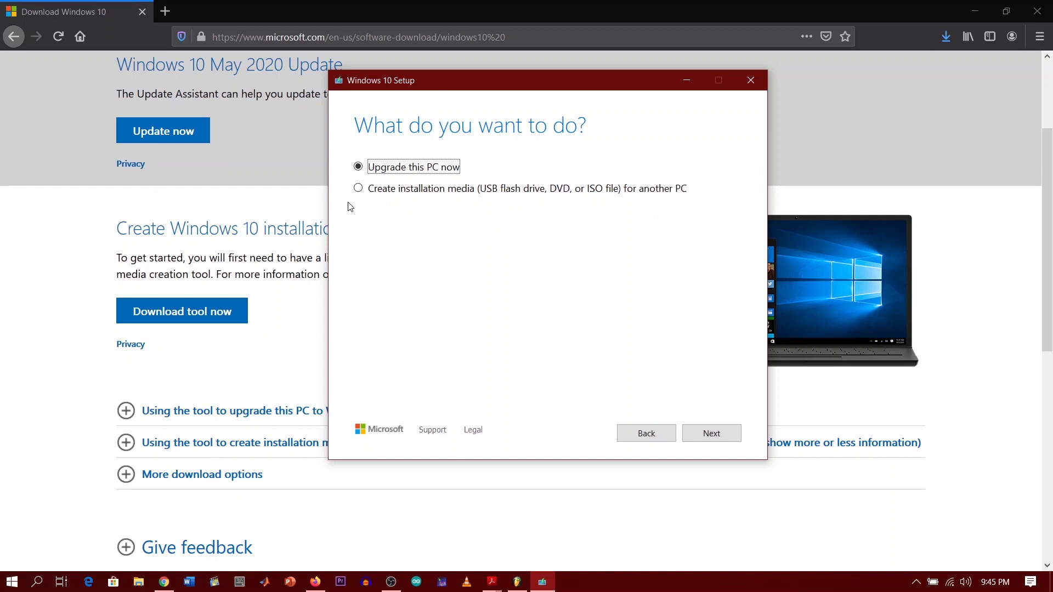
# Step: Choose installation media for another PC, keeping the recommended English 64-bit options
pyautogui.click(358, 188)
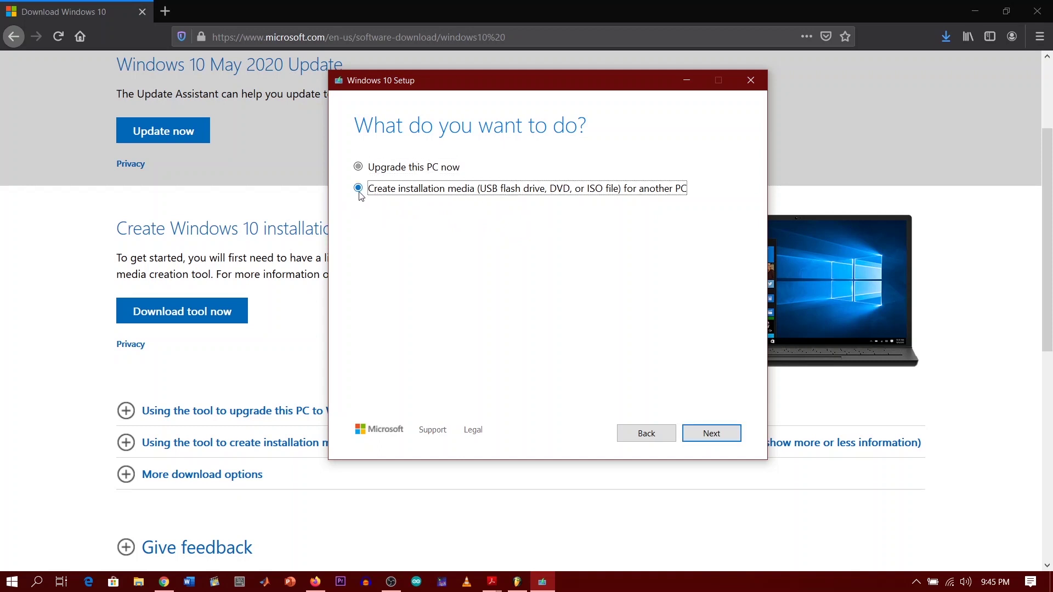
pyautogui.click(711, 439)
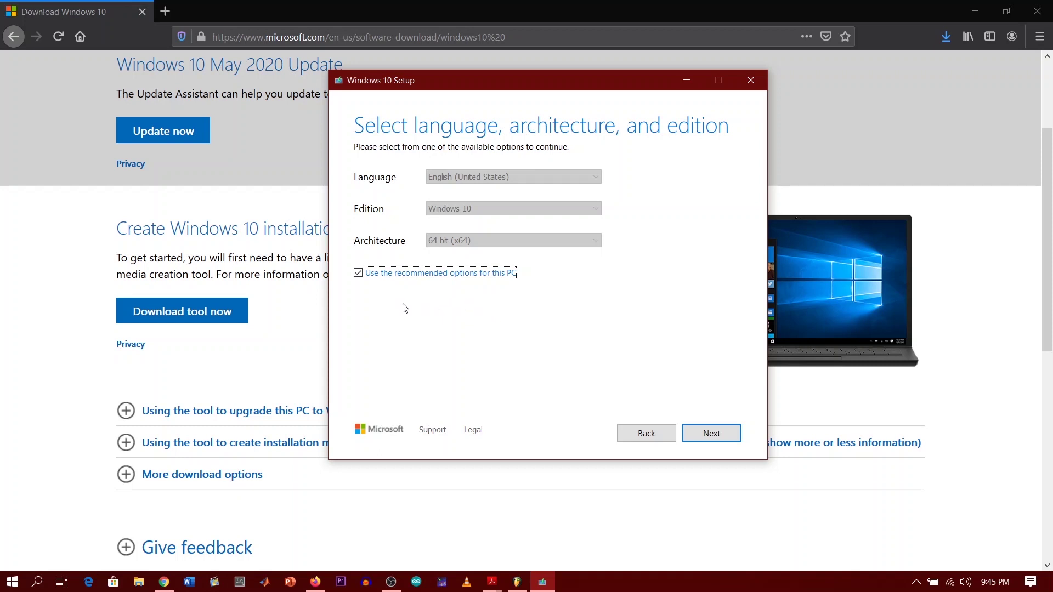
pyautogui.click(711, 433)
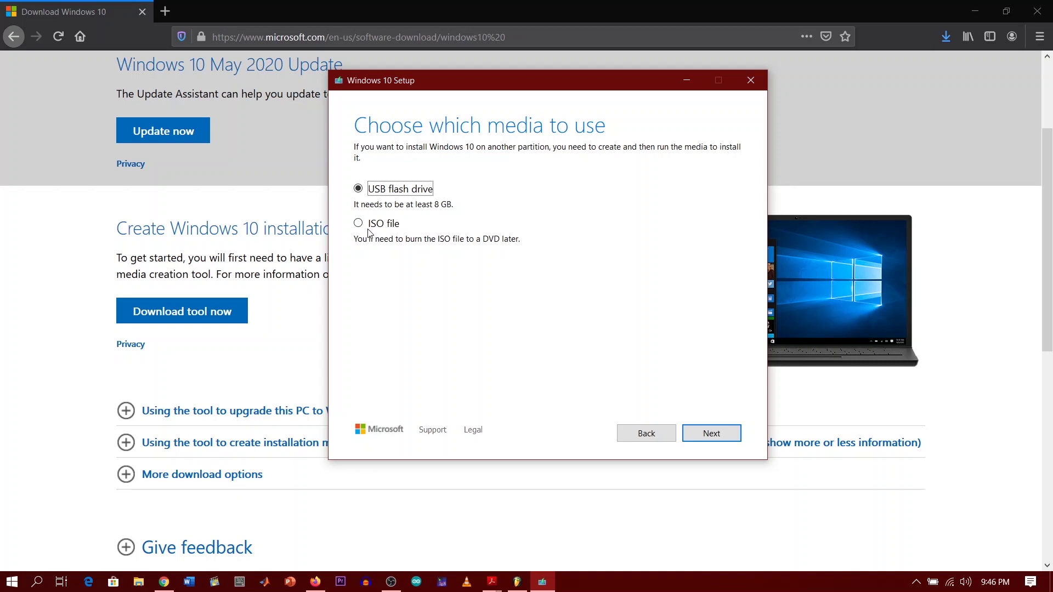
# Step: Choose ISO file as the media and save it as Windows.iso in Documents
pyautogui.click(359, 226)
pyautogui.click(703, 441)
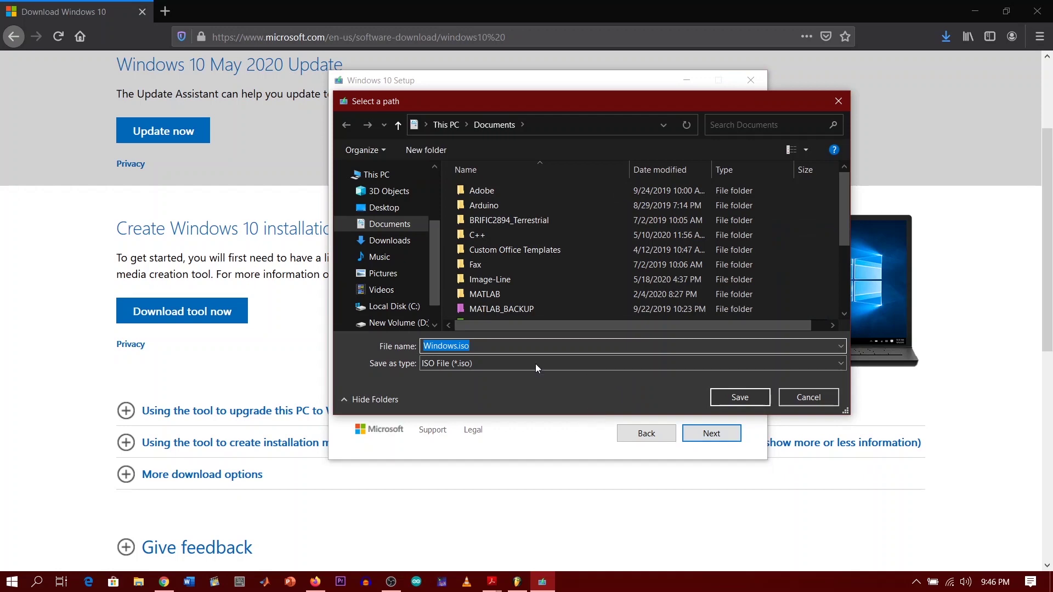
pyautogui.click(739, 399)
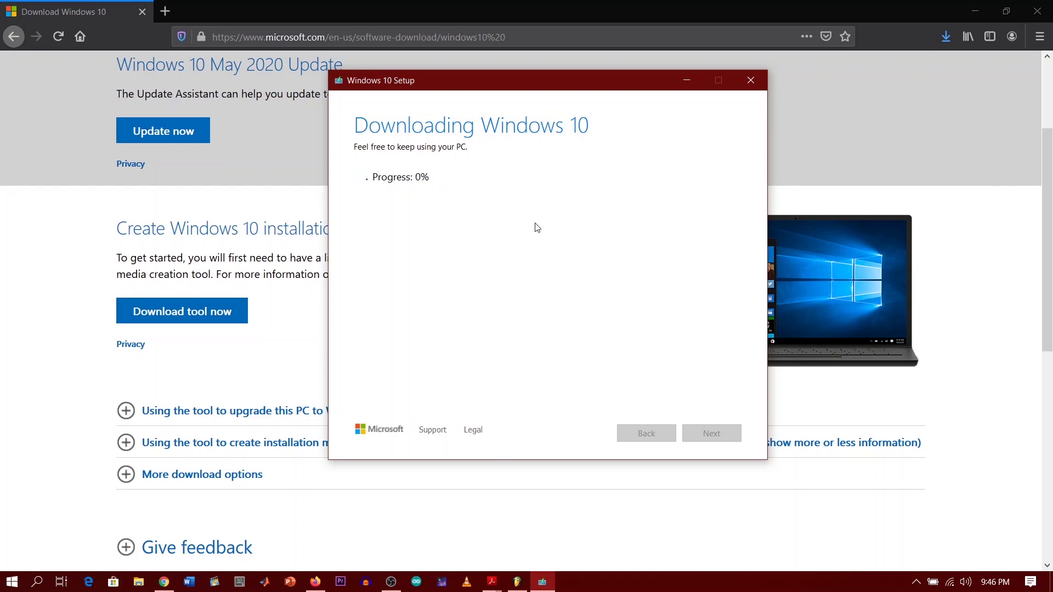
# Step: Quit Windows 10 Setup and request the media creation tool download in Chrome
pyautogui.click(751, 87)
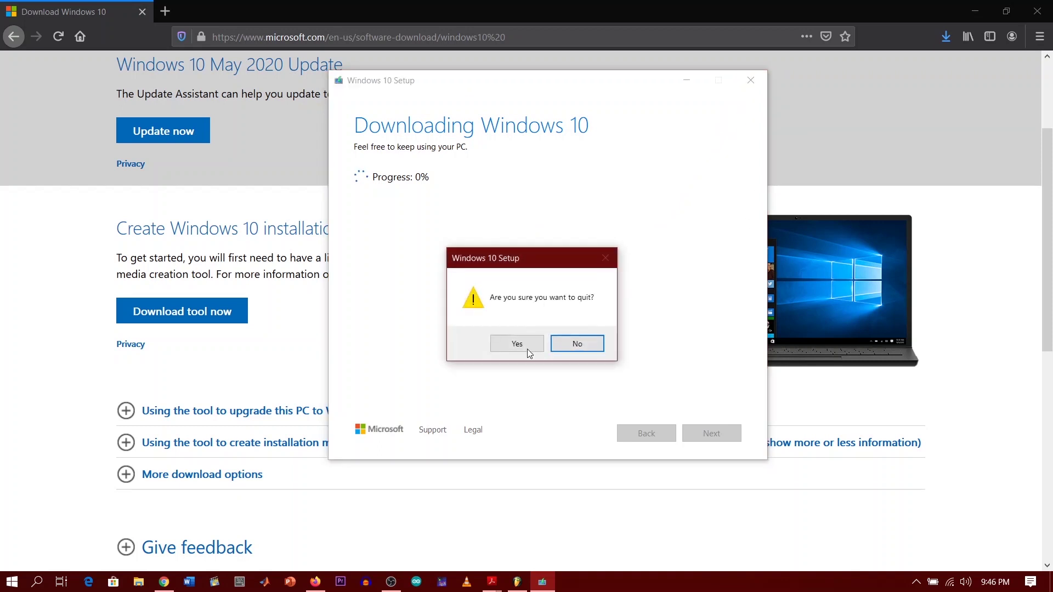
pyautogui.click(527, 348)
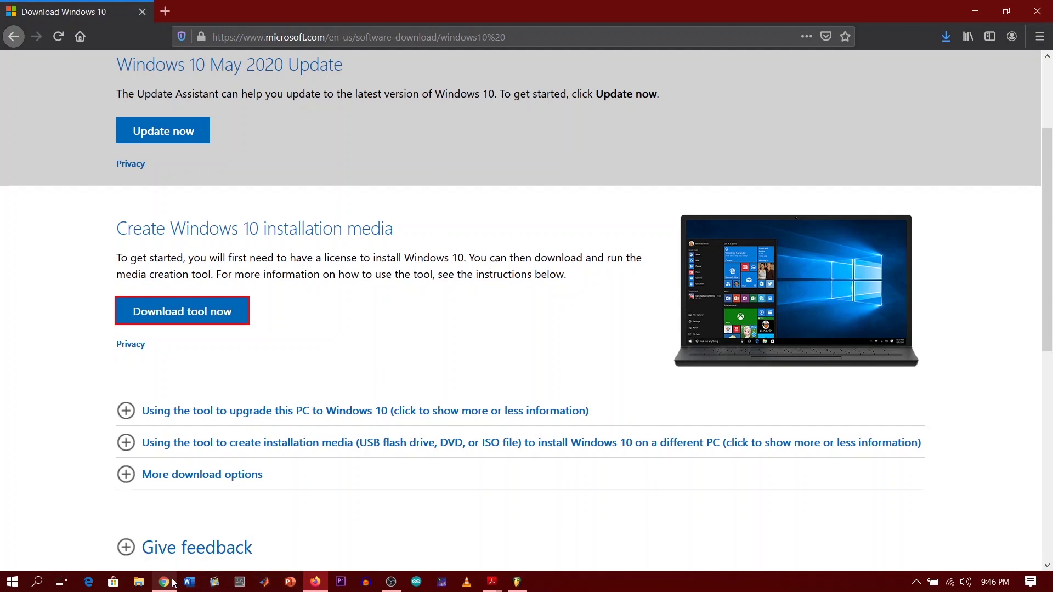
pyautogui.click(164, 582)
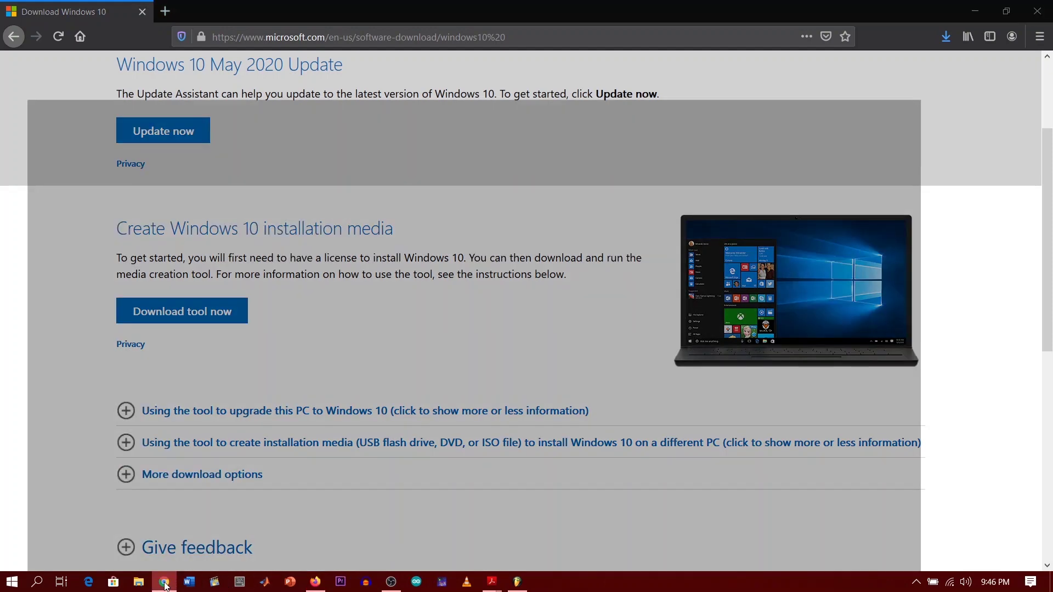
pyautogui.scroll(-1, 341, 338)
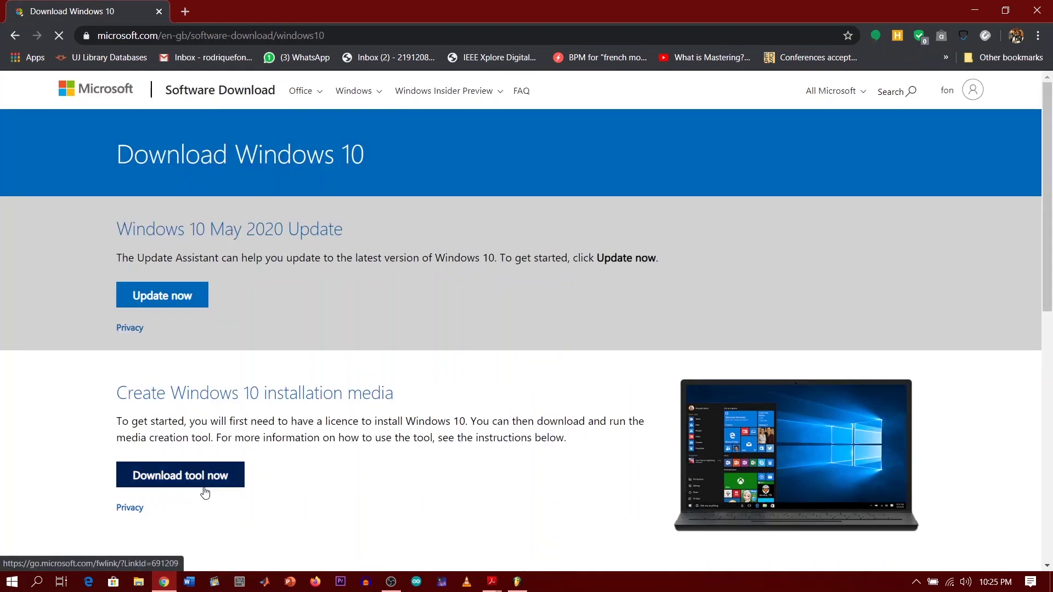
pyautogui.click(205, 487)
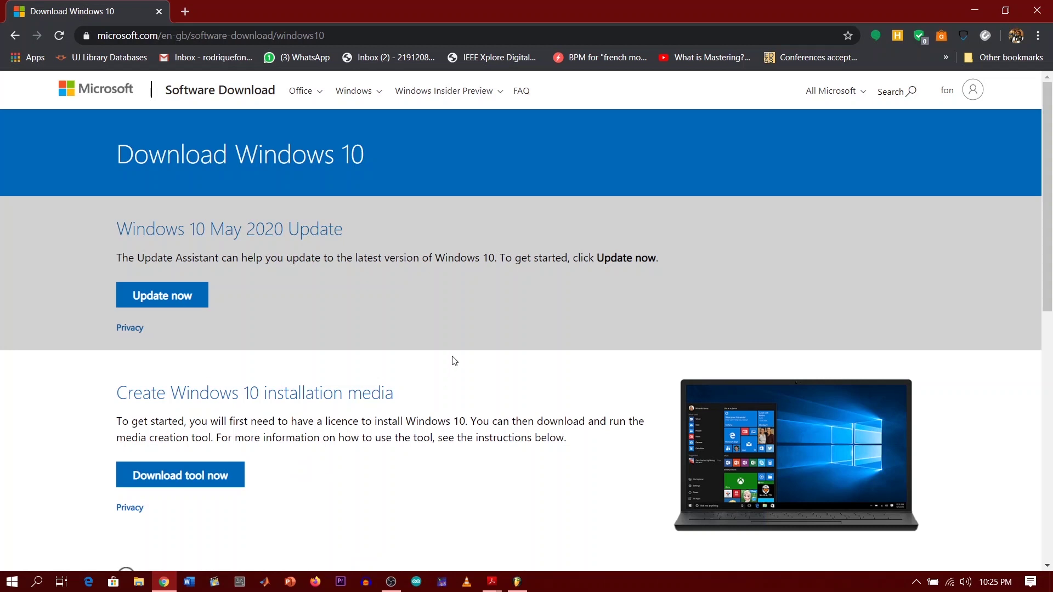
# Step: Open Chrome DevTools and bring up the Network conditions panel
pyautogui.rightClick(481, 323)
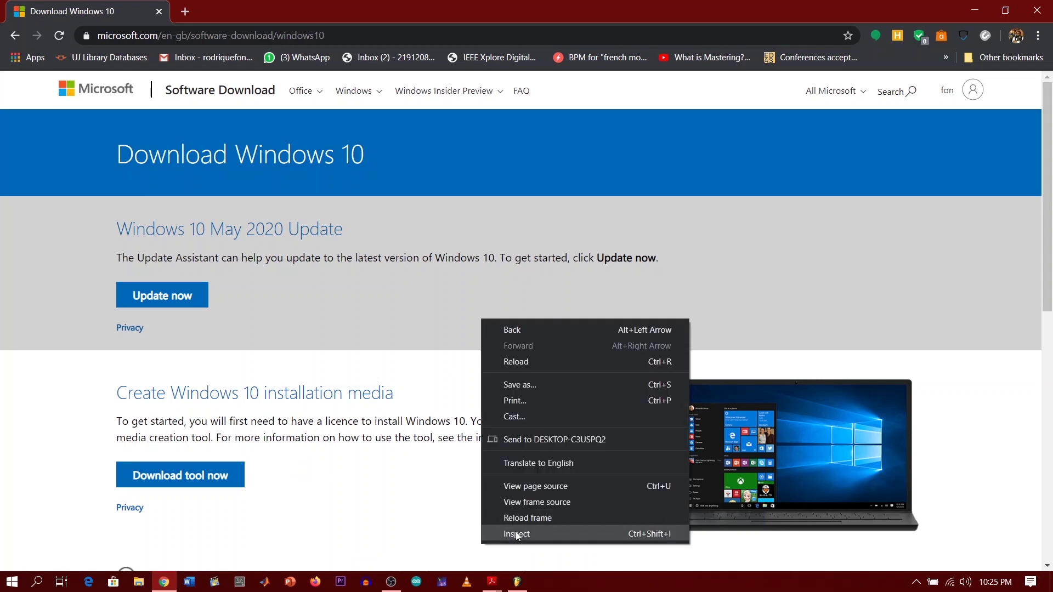
pyautogui.press('Escape')
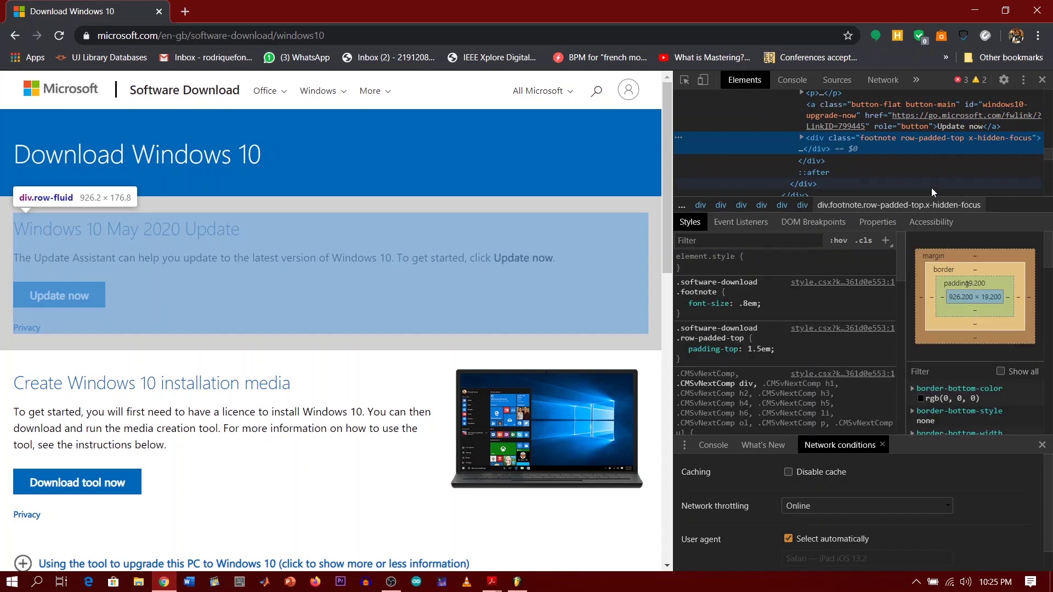
pyautogui.click(1024, 81)
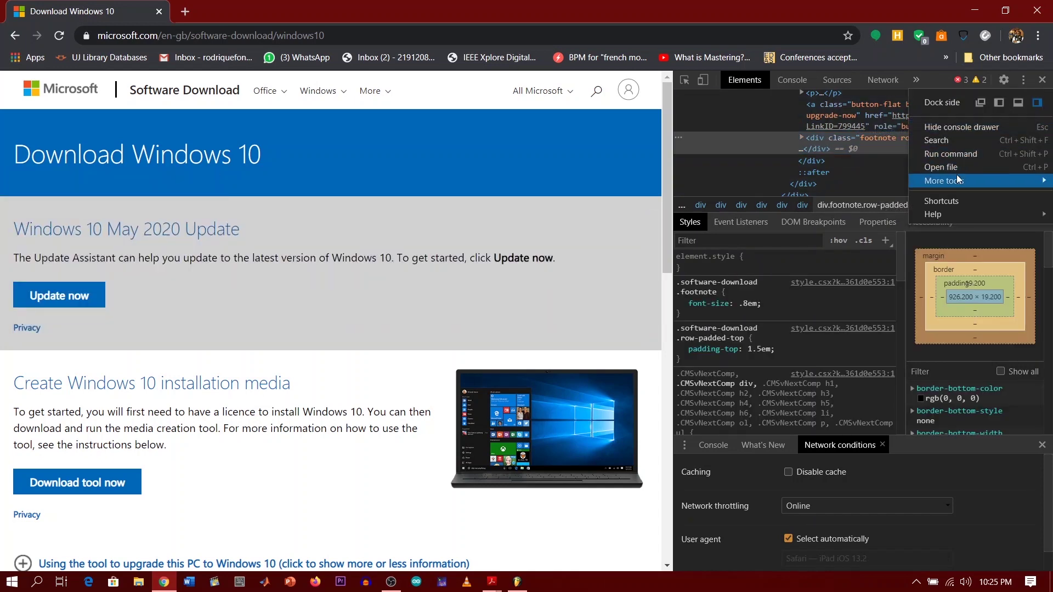
pyautogui.moveTo(957, 181)
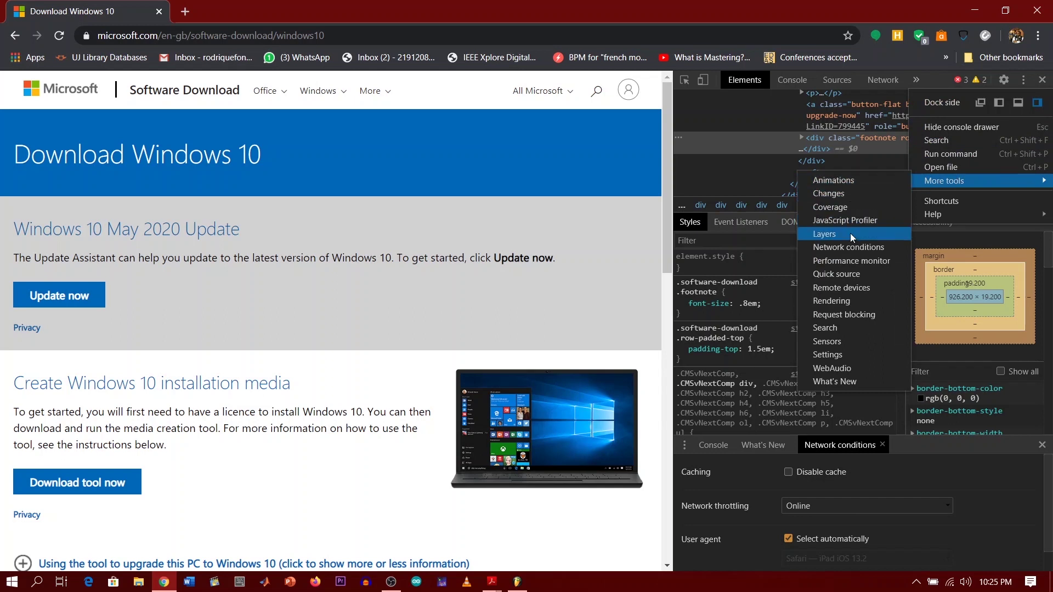
pyautogui.click(847, 249)
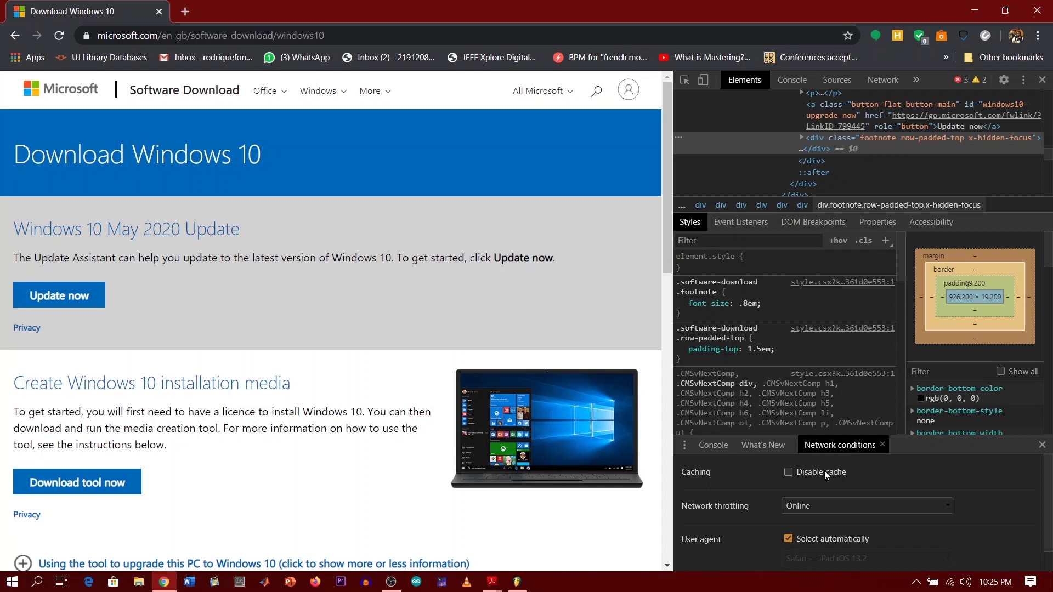
# Step: Turn off automatic user agent selection and emulate Safari — iPad iOS 13.2
pyautogui.click(788, 539)
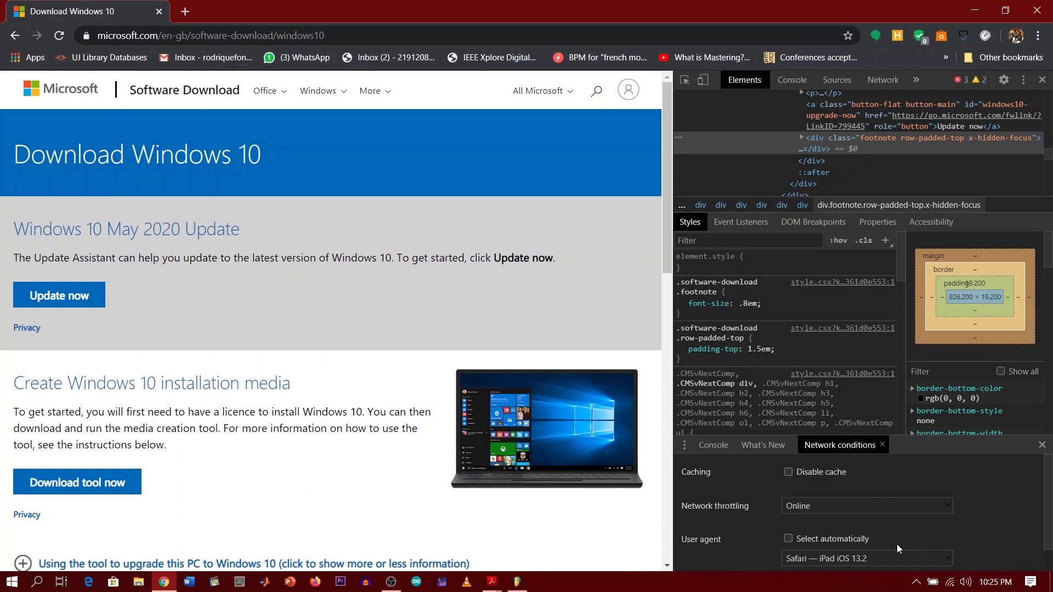
pyautogui.click(835, 551)
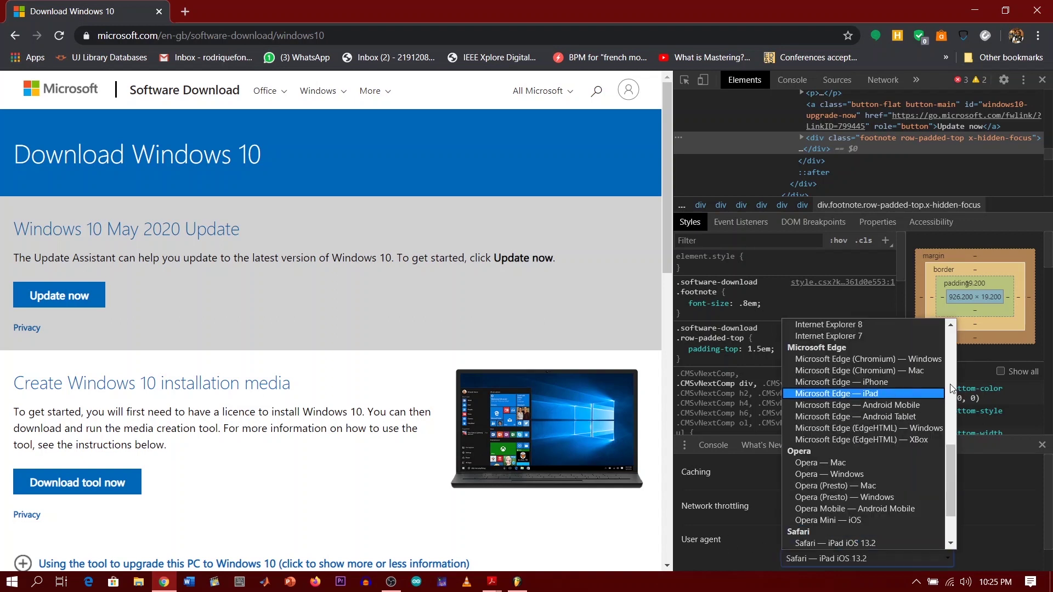
pyautogui.moveTo(949, 476); pyautogui.dragTo(952, 351)
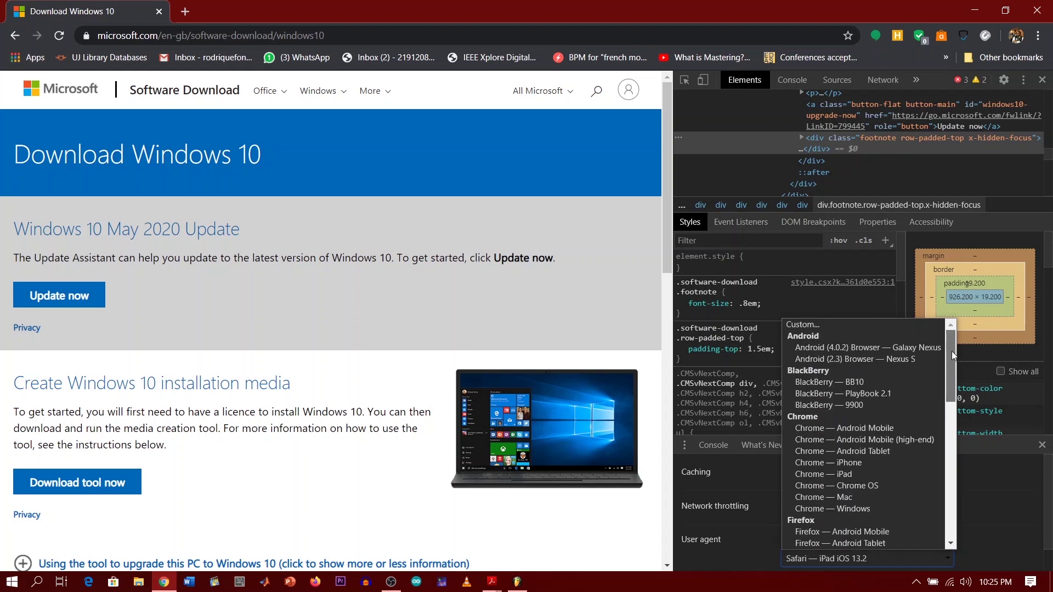
pyautogui.click(858, 325)
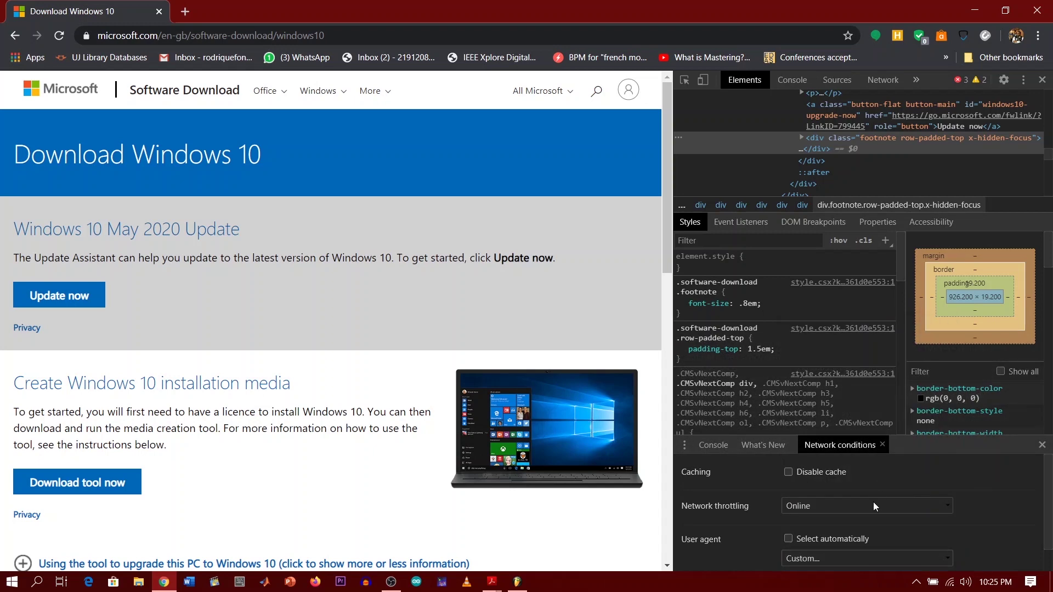
pyautogui.click(844, 557)
pyautogui.moveTo(945, 321); pyautogui.dragTo(950, 485)
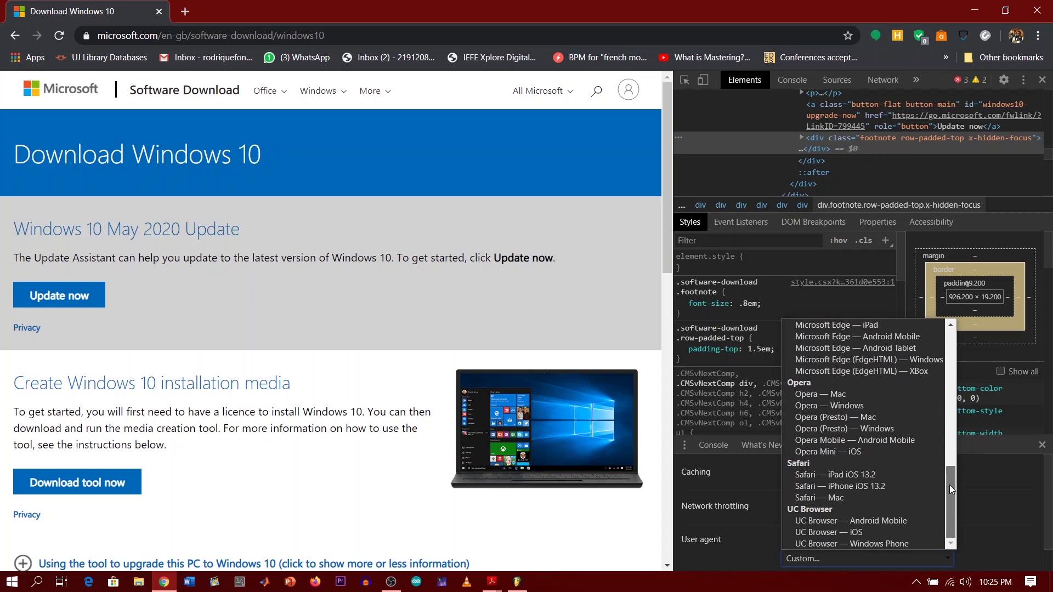
pyautogui.click(859, 476)
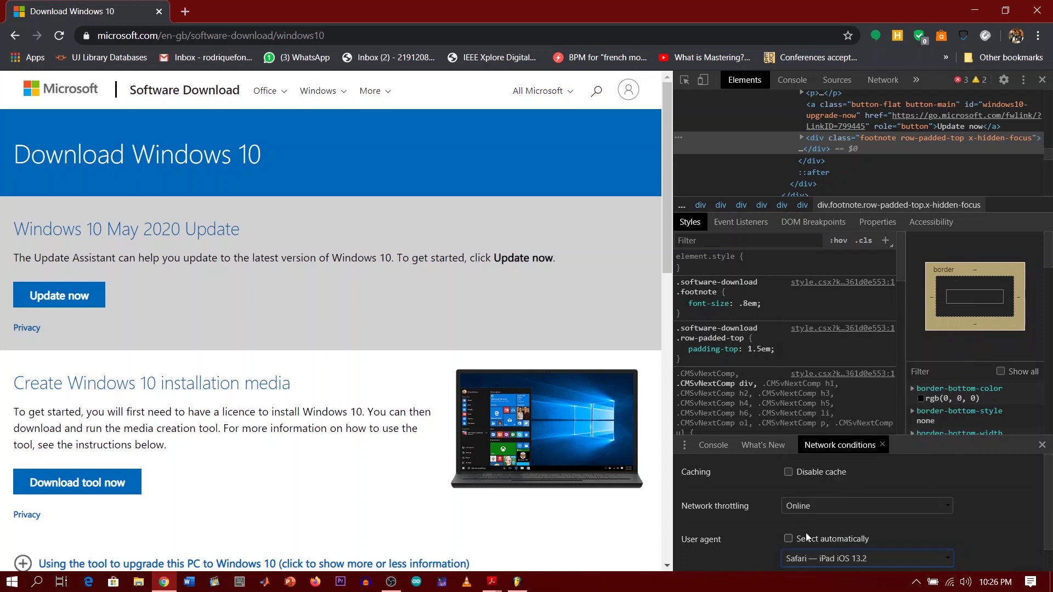
# Step: Reload the page with the iPad user agent, close DevTools, and confirm the Windows 10 edition
pyautogui.click(62, 37)
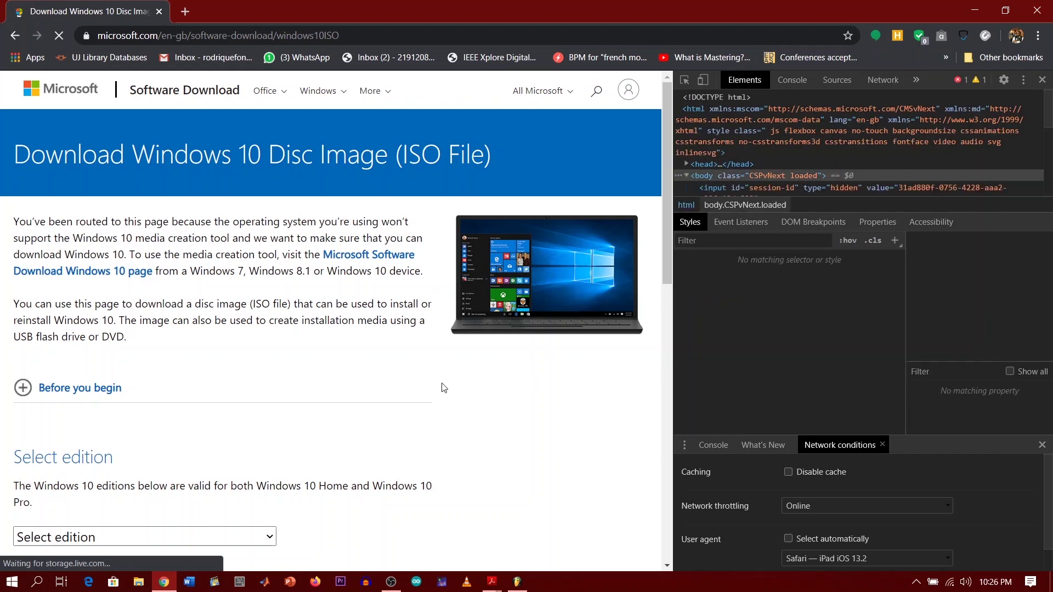
pyautogui.click(1042, 80)
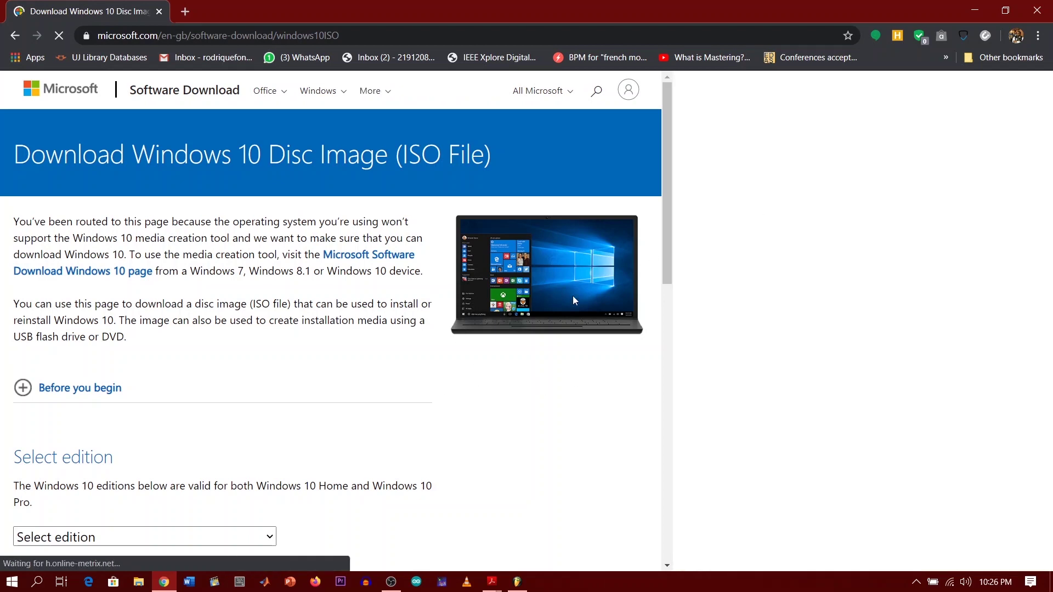
pyautogui.scroll(-3, 384, 395)
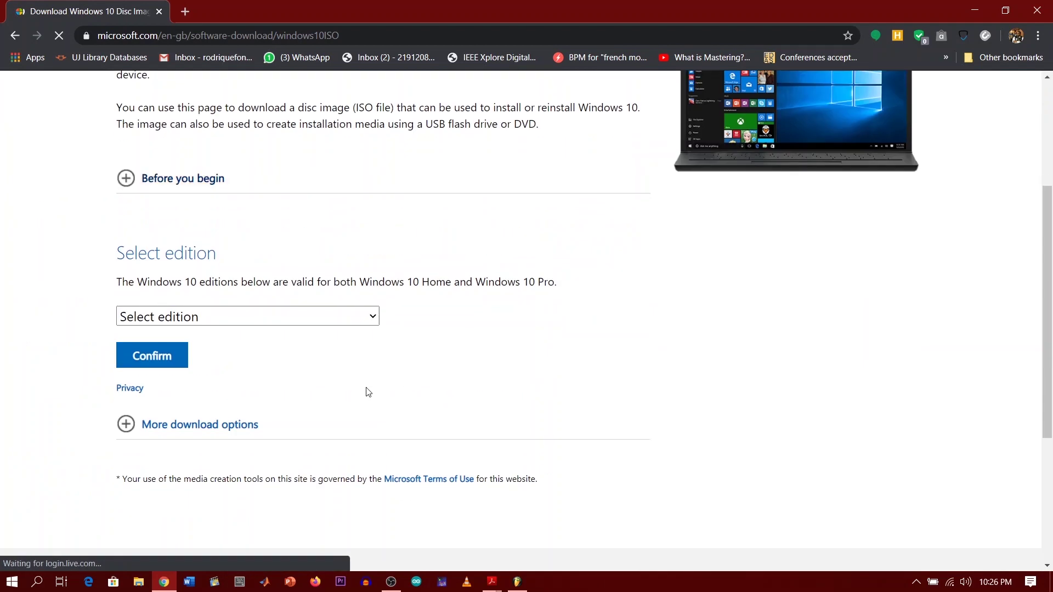
pyautogui.click(358, 318)
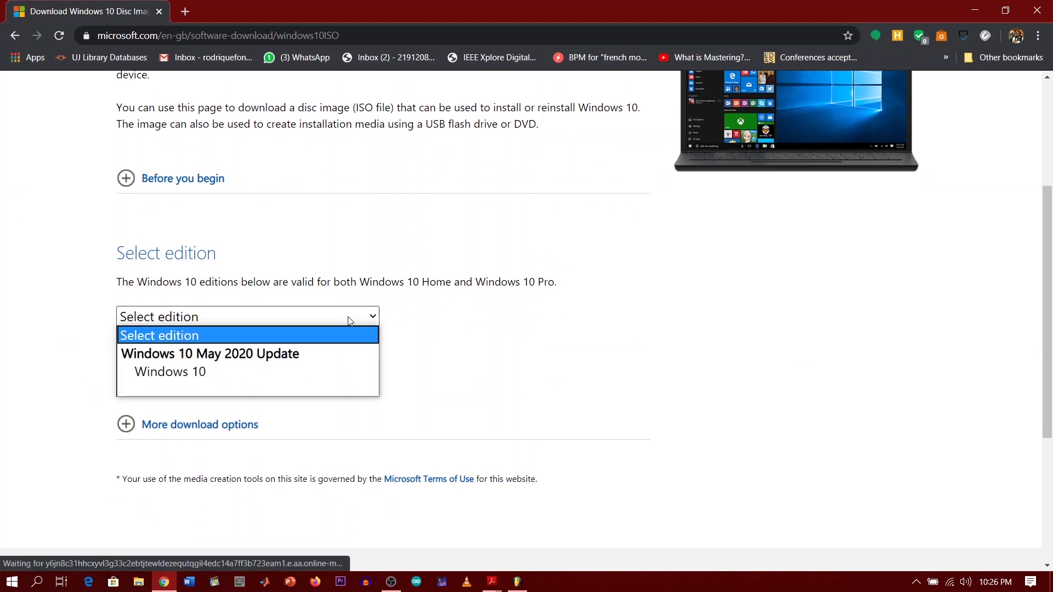
pyautogui.click(198, 370)
pyautogui.click(176, 362)
# Step: Select English as the product language and confirm it
pyautogui.scroll(-4, 414, 348)
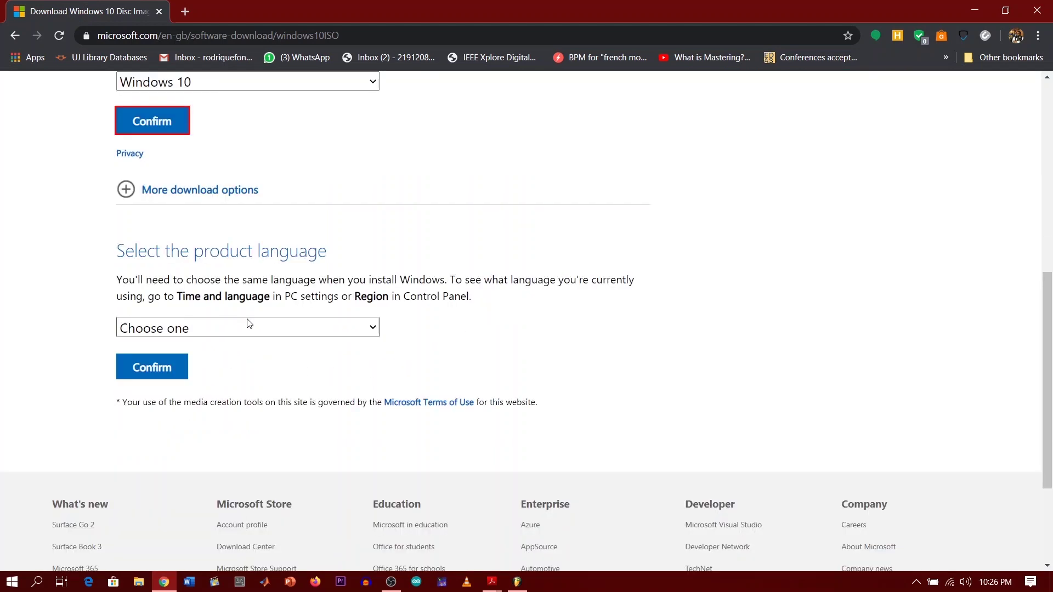
pyautogui.click(284, 331)
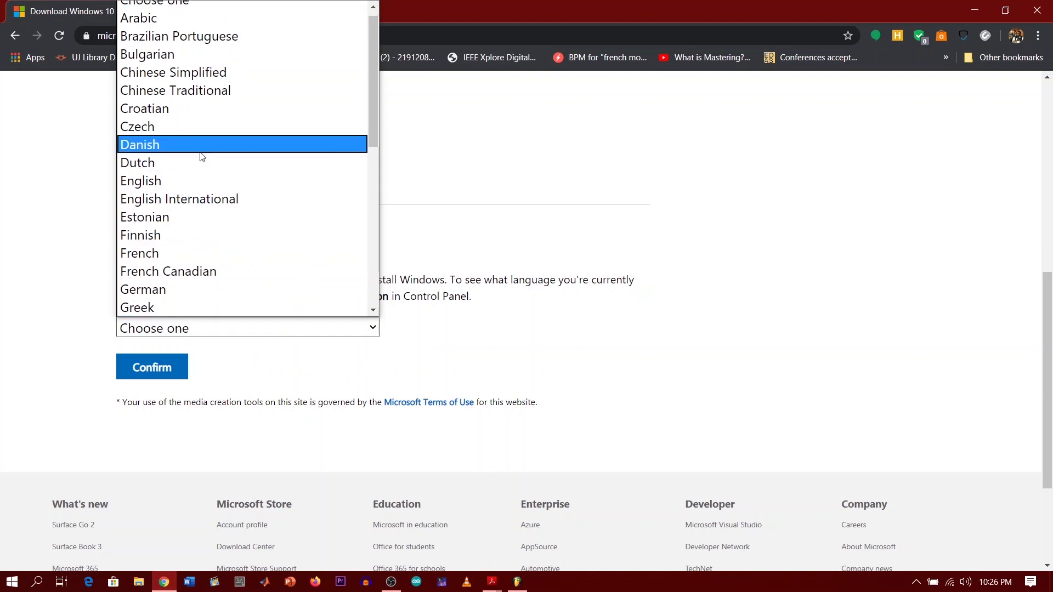
pyautogui.click(213, 181)
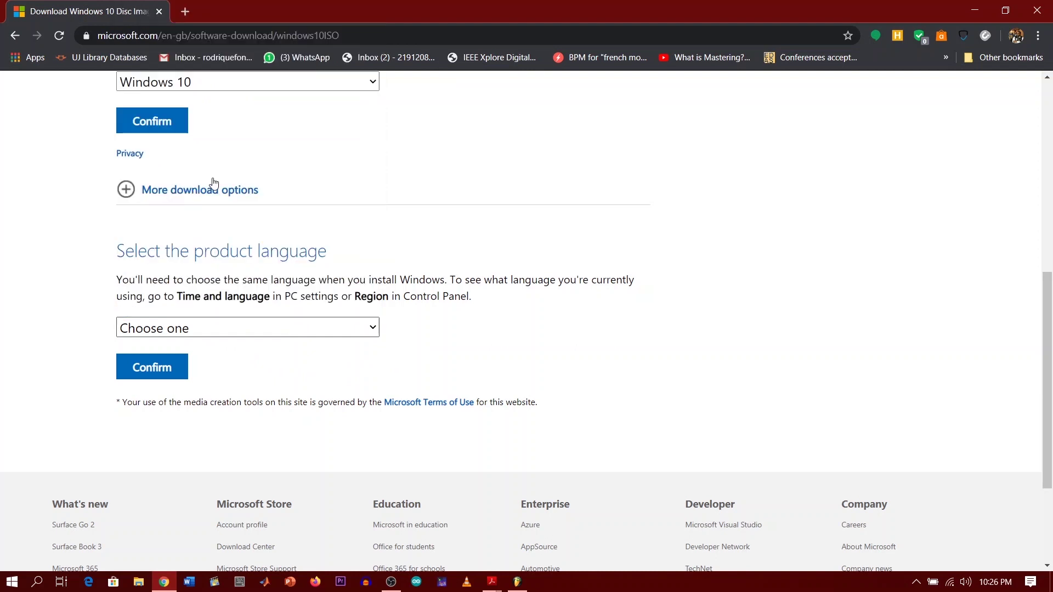
pyautogui.click(166, 375)
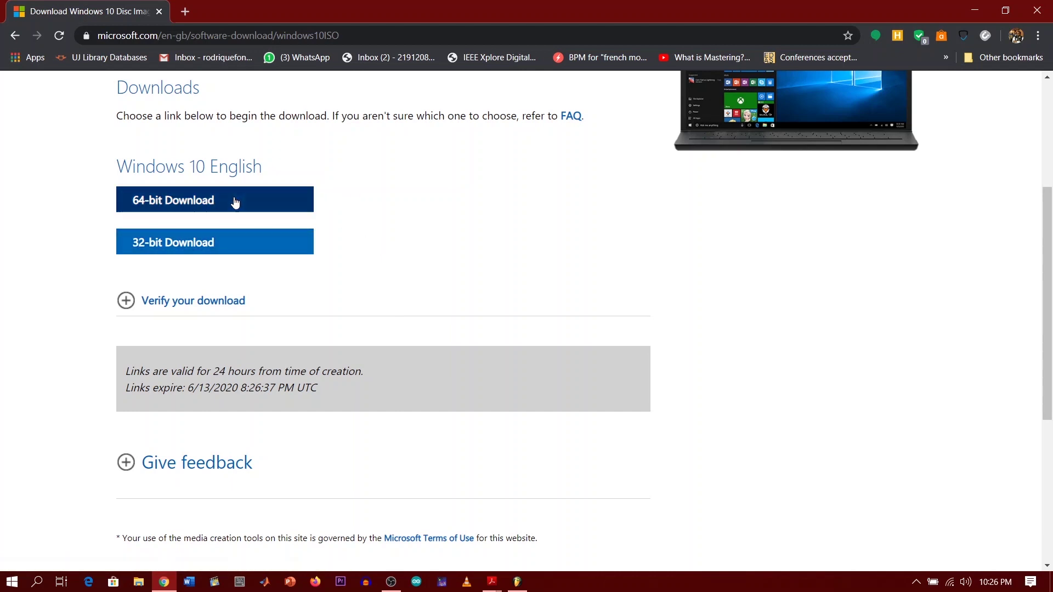
# Step: Save the 64-bit Win10_2004_English ISO (4.9 GB), then pause its download at 0.0 GB
pyautogui.click(199, 200)
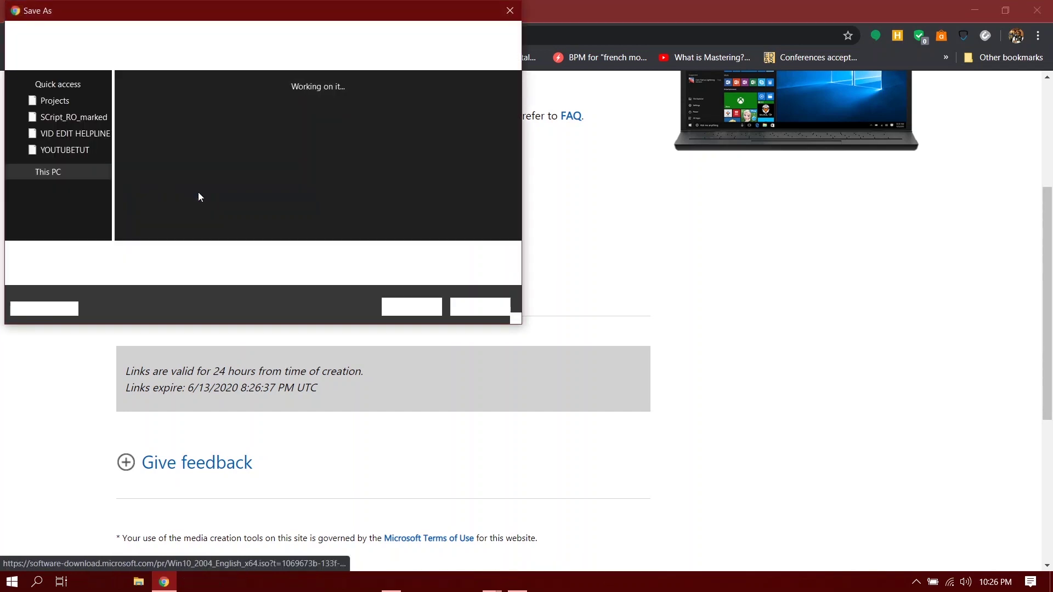
pyautogui.click(424, 306)
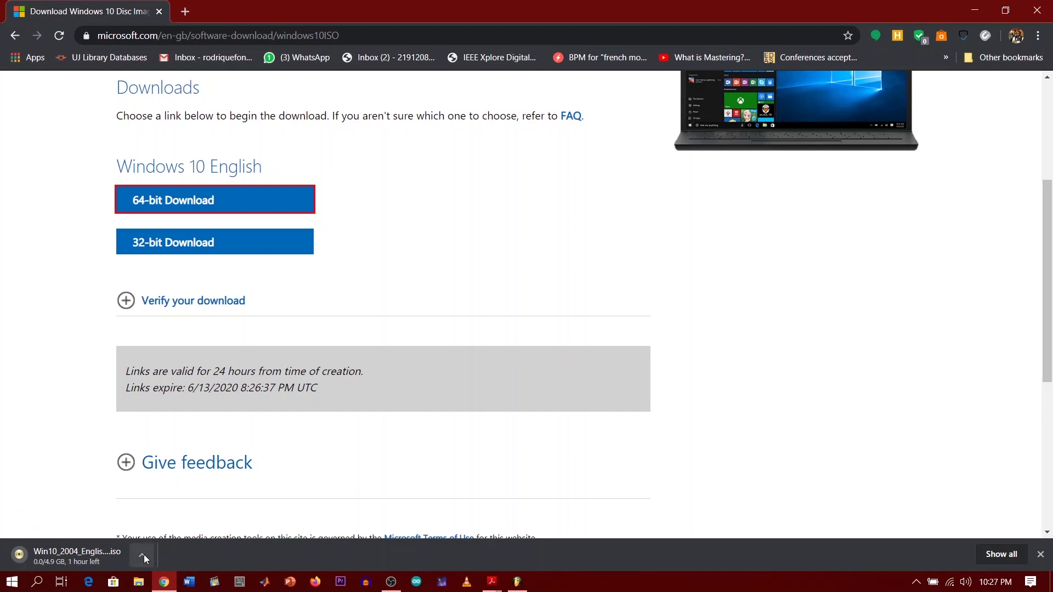
pyautogui.click(144, 554)
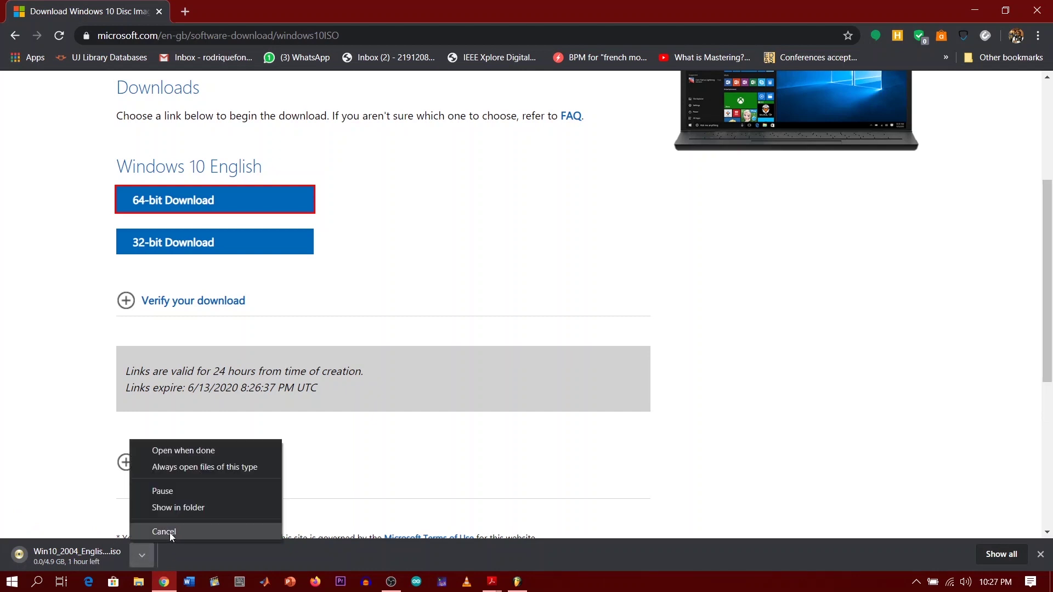
pyautogui.click(173, 491)
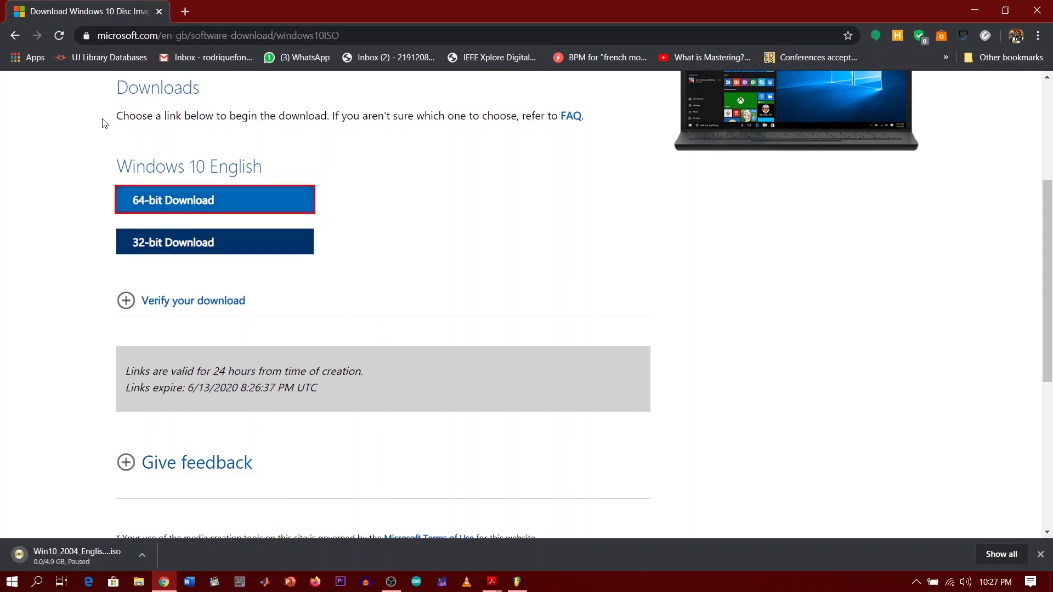
# Step: Go back to Software Download, open the Windows 8.1 page, and confirm the Windows 8.1 edition
pyautogui.click(16, 40)
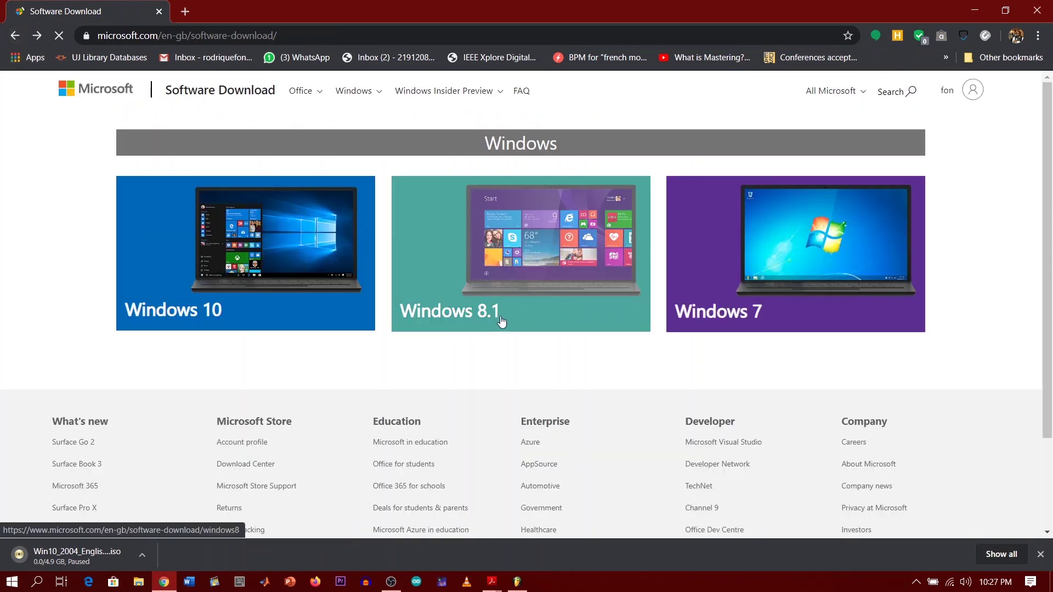
pyautogui.click(532, 272)
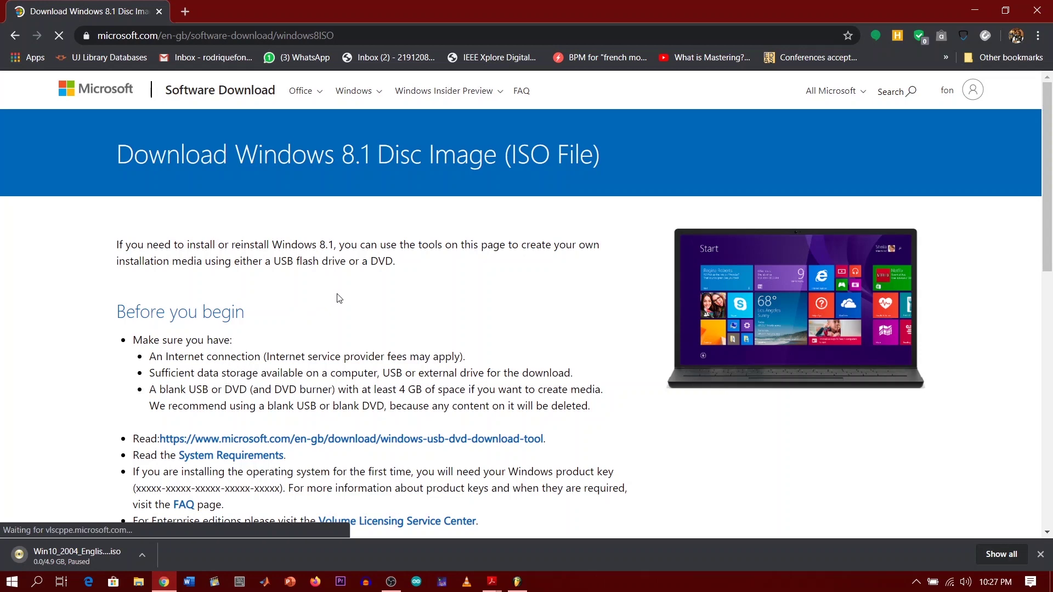
pyautogui.scroll(-1, 299, 325)
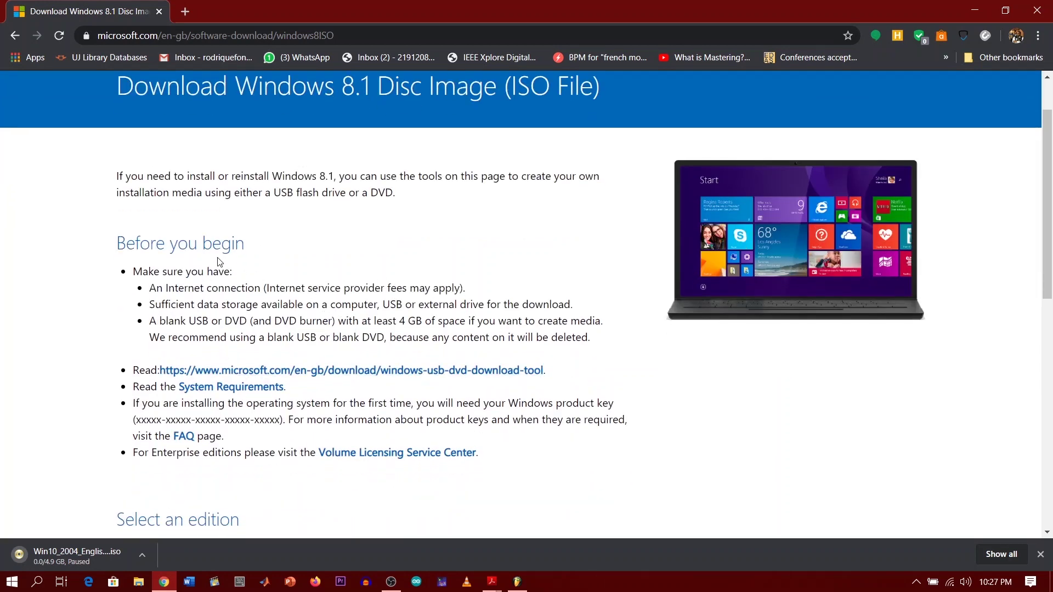
pyautogui.scroll(-5, 308, 331)
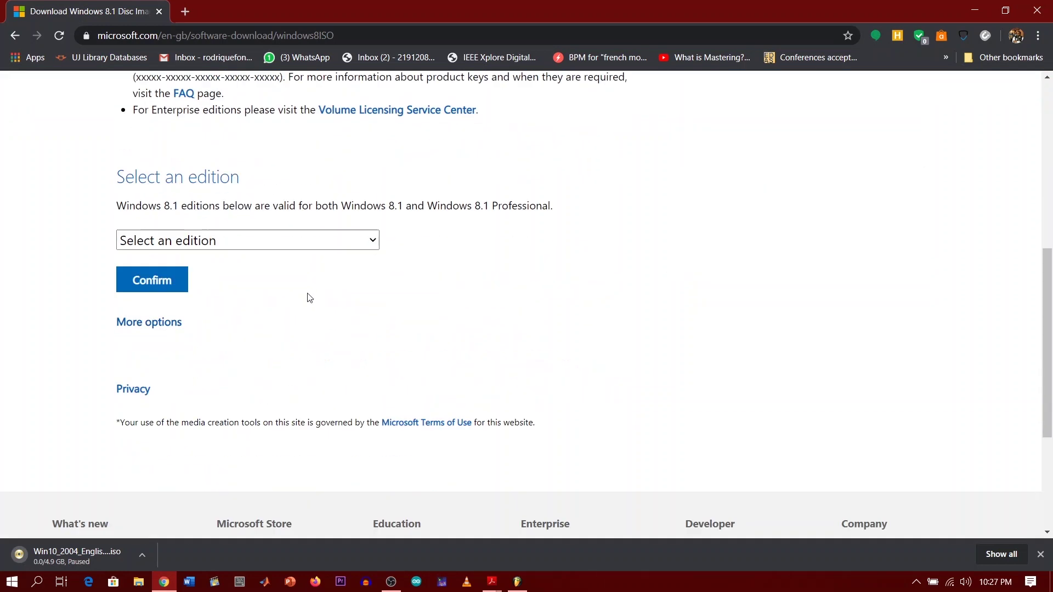
pyautogui.click(296, 240)
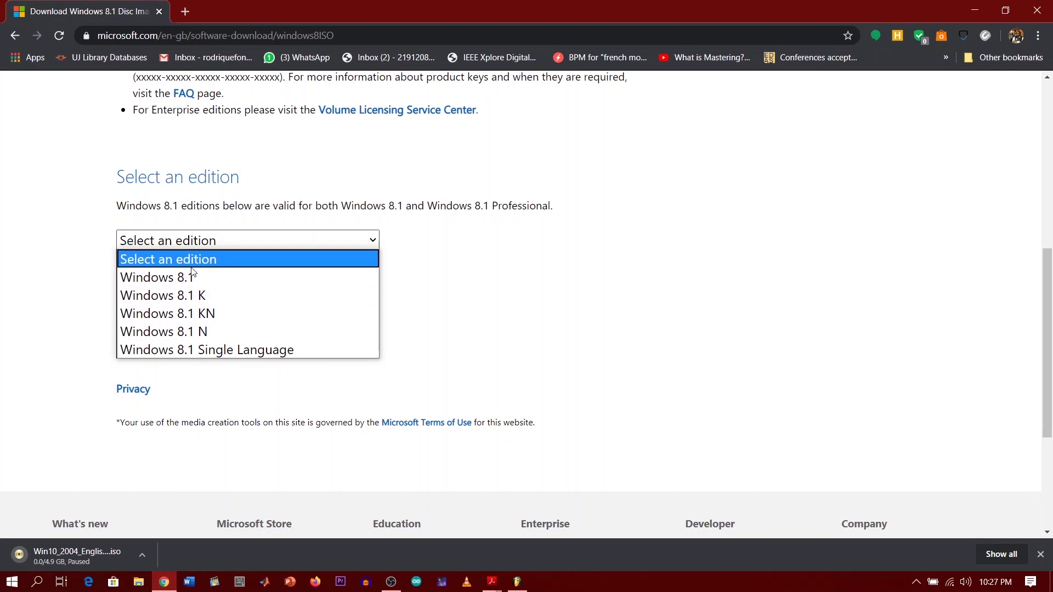
pyautogui.click(233, 278)
pyautogui.click(183, 288)
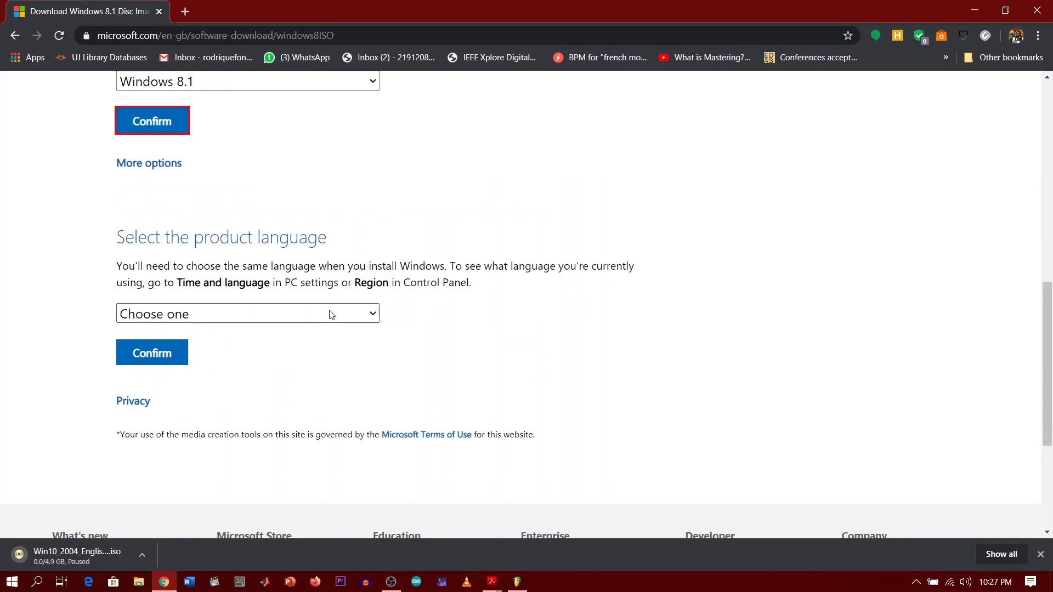
# Step: Select English as the Windows 8.1 product language and confirm it
pyautogui.click(327, 317)
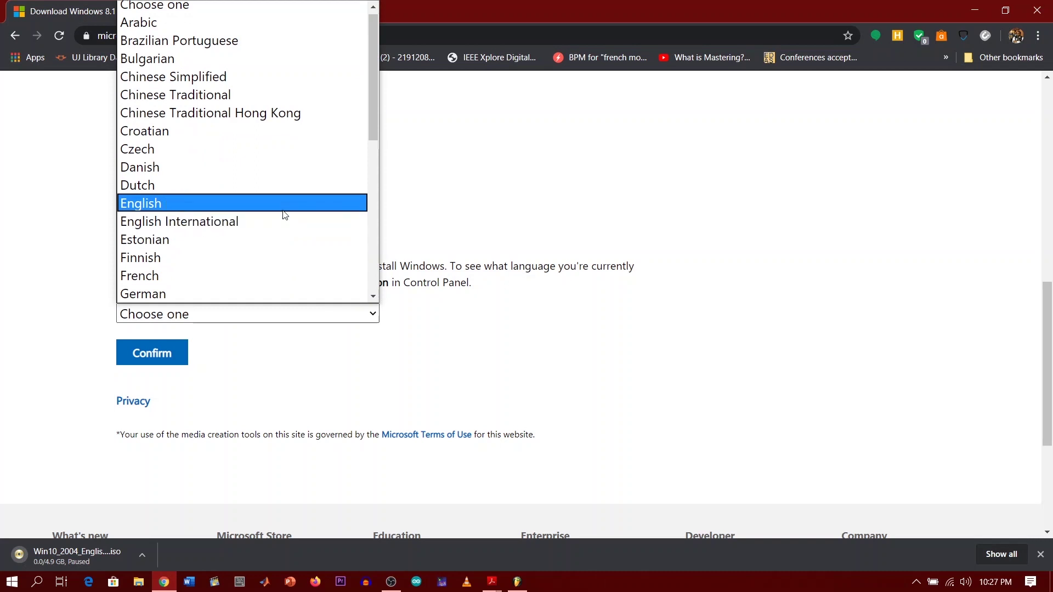
pyautogui.click(284, 203)
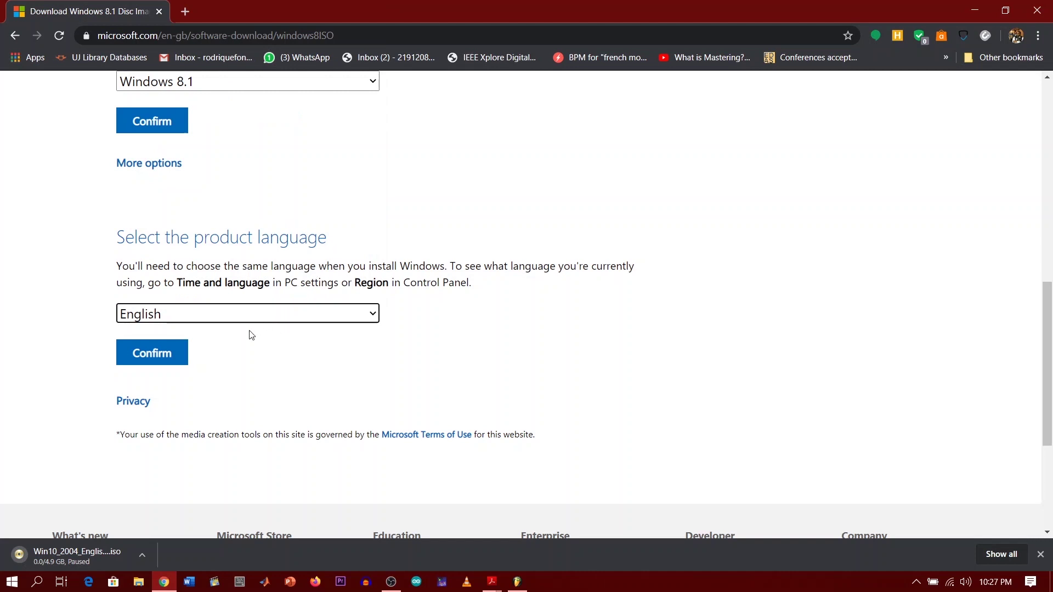
pyautogui.click(177, 354)
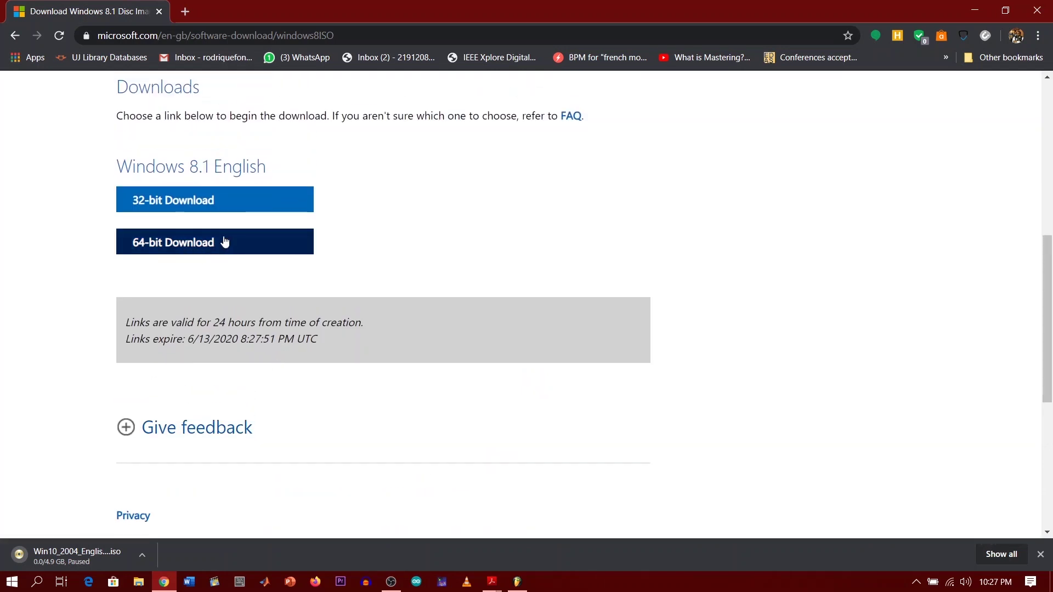
# Step: Start the 64-bit Windows 8.1 English ISO download to bring up the Save As prompt
pyautogui.click(185, 252)
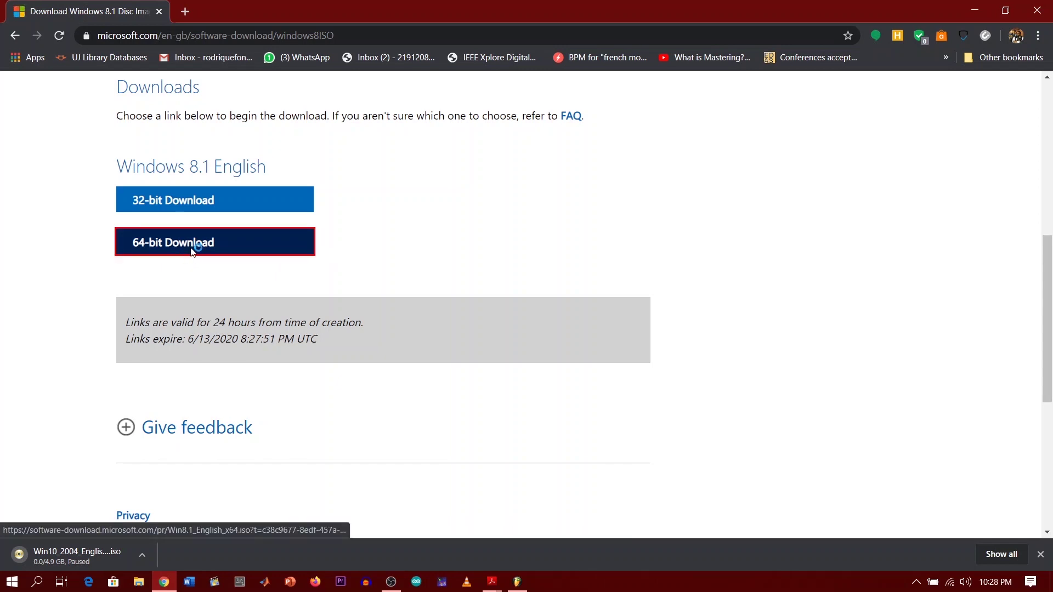